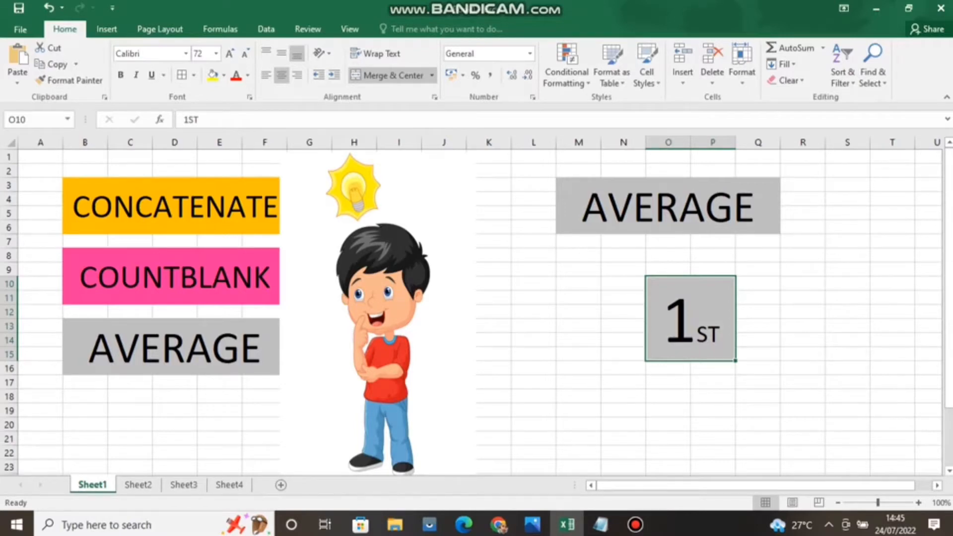
Review the CONCATENATE, COUNTBLANK and AVERAGE topic headings and the 1ST label on Sheet1.
click(171, 206)
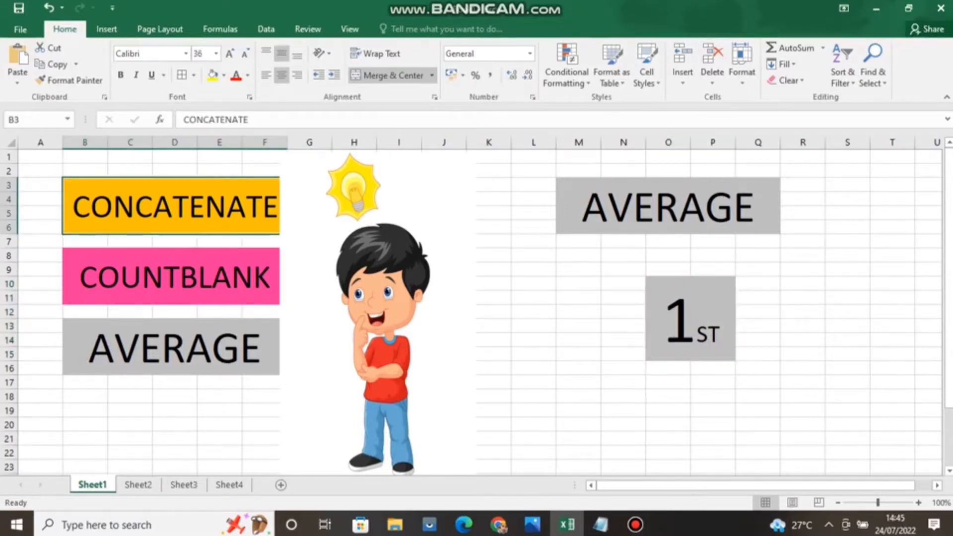
click(171, 276)
click(170, 348)
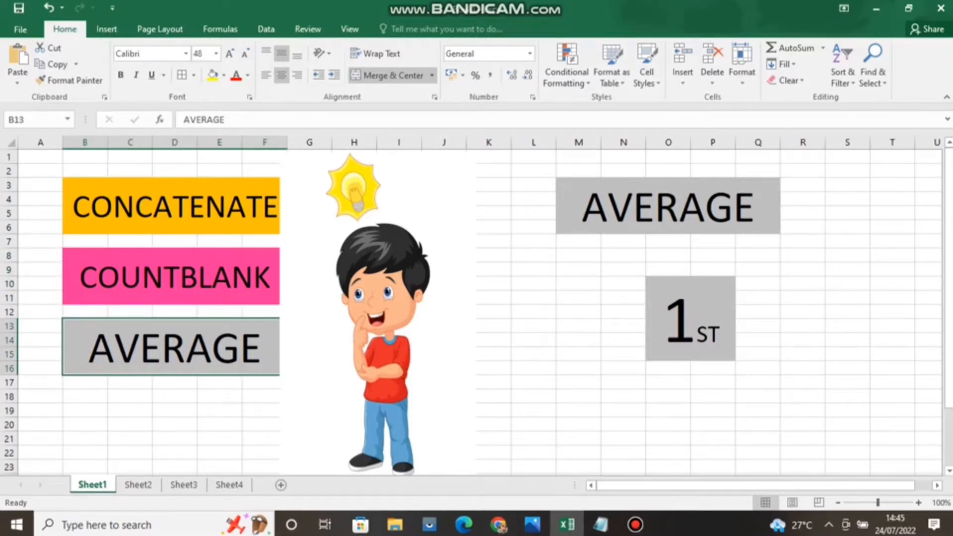
click(171, 205)
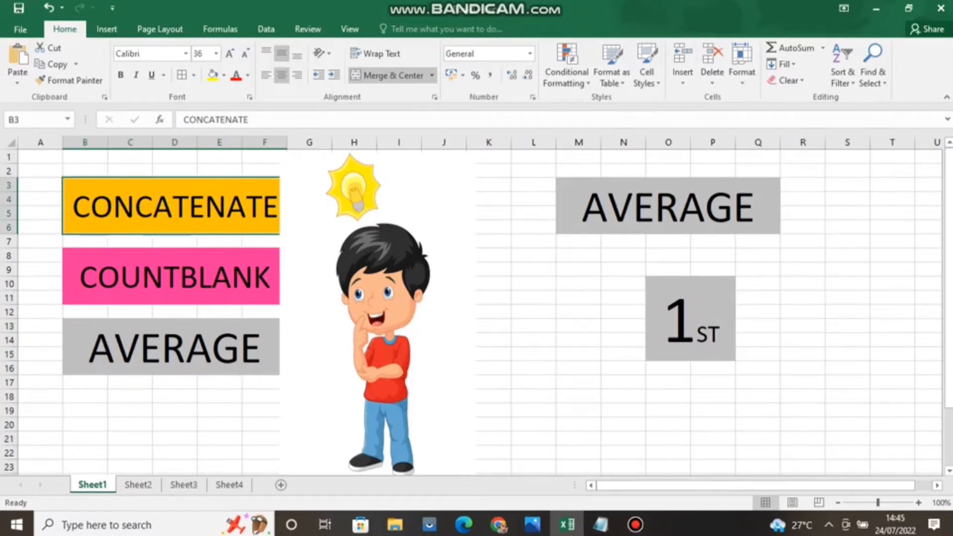
click(171, 277)
click(171, 347)
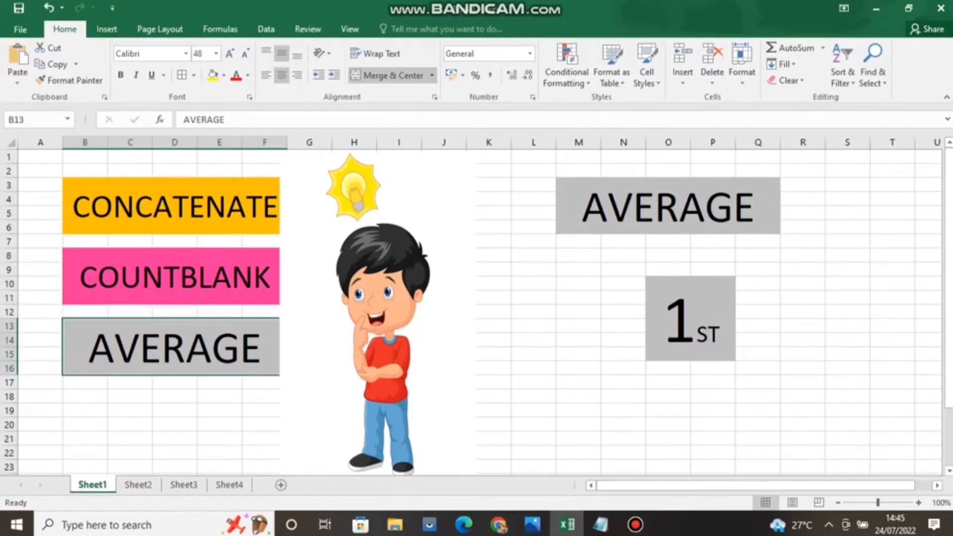
click(378, 317)
click(667, 205)
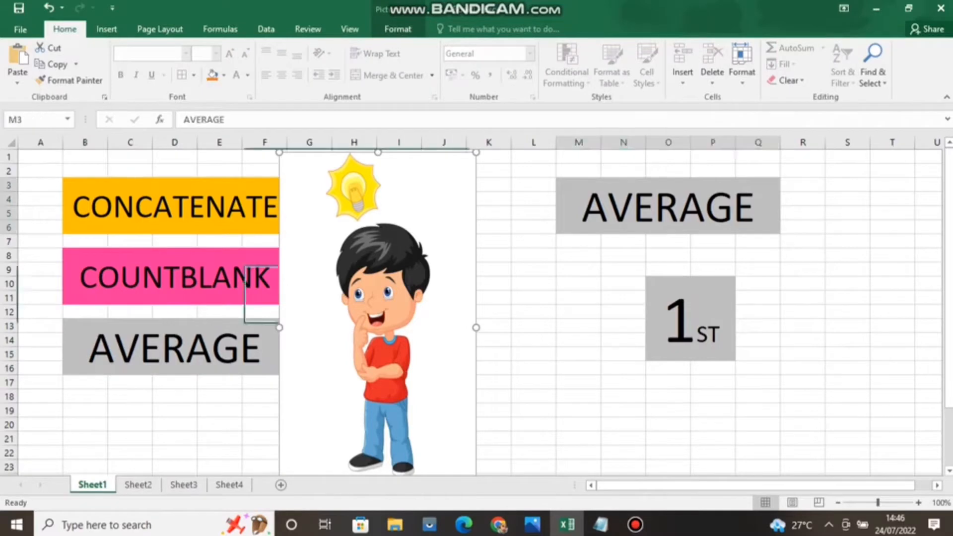
click(690, 319)
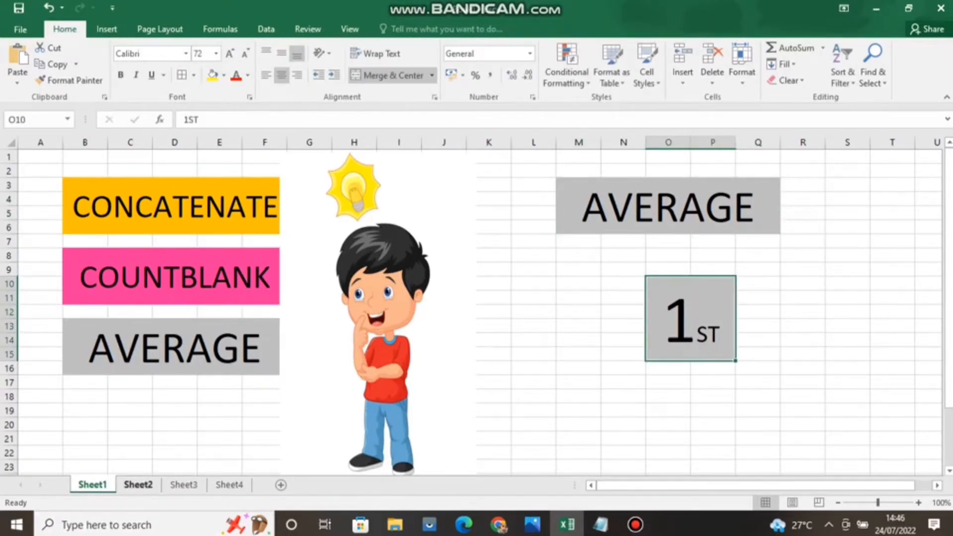
Open Sheet2 and clear the average results below Table 1 and Table 2 in cells I8 and J8.
click(138, 484)
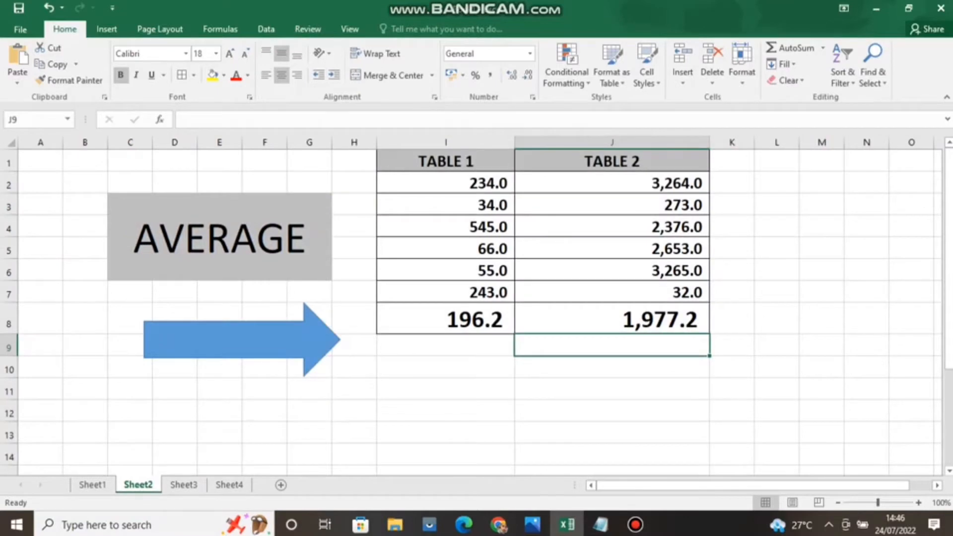
click(446, 319)
key(Delete)
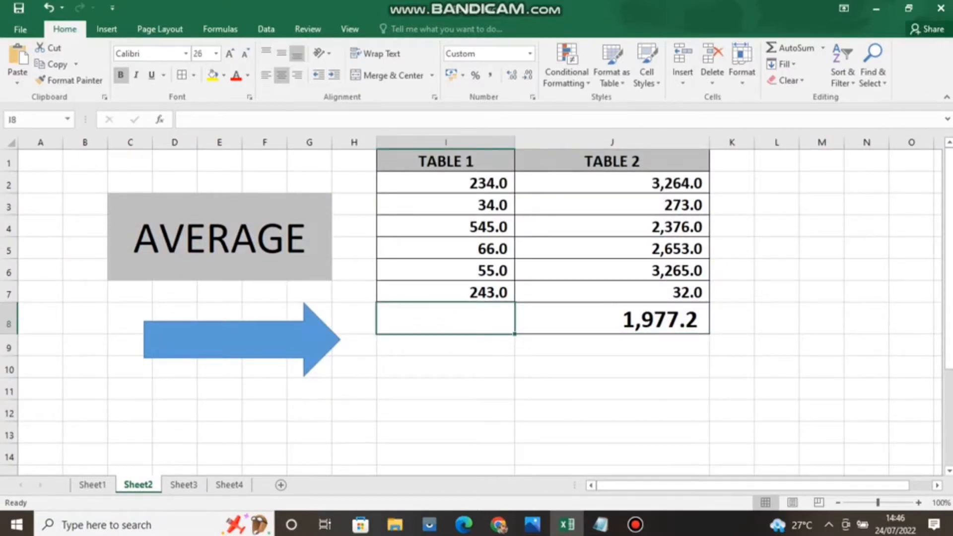
click(612, 318)
key(Delete)
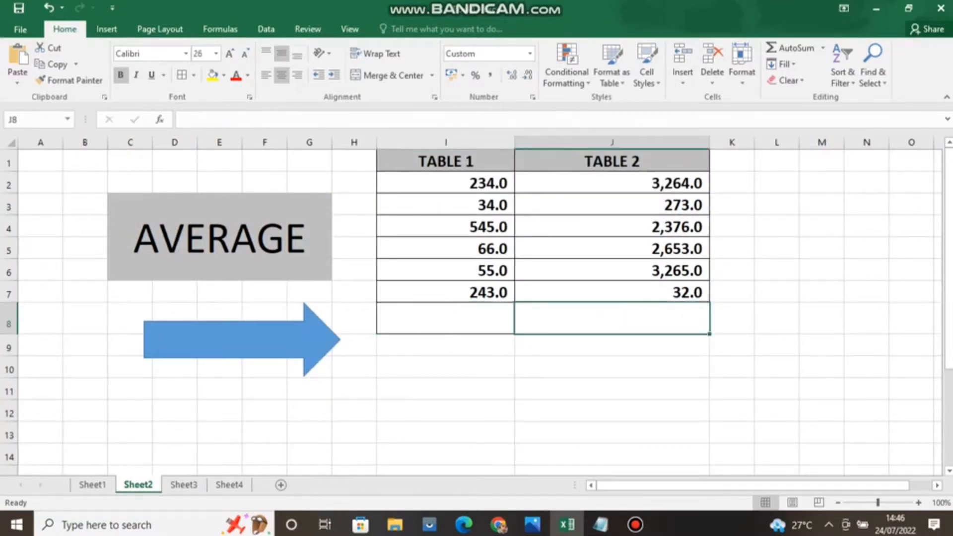
Examine the AVERAGE heading and the number ranges I2:I7 of Table 1 and J2:J7 of Table 2.
click(446, 318)
double_click(284, 238)
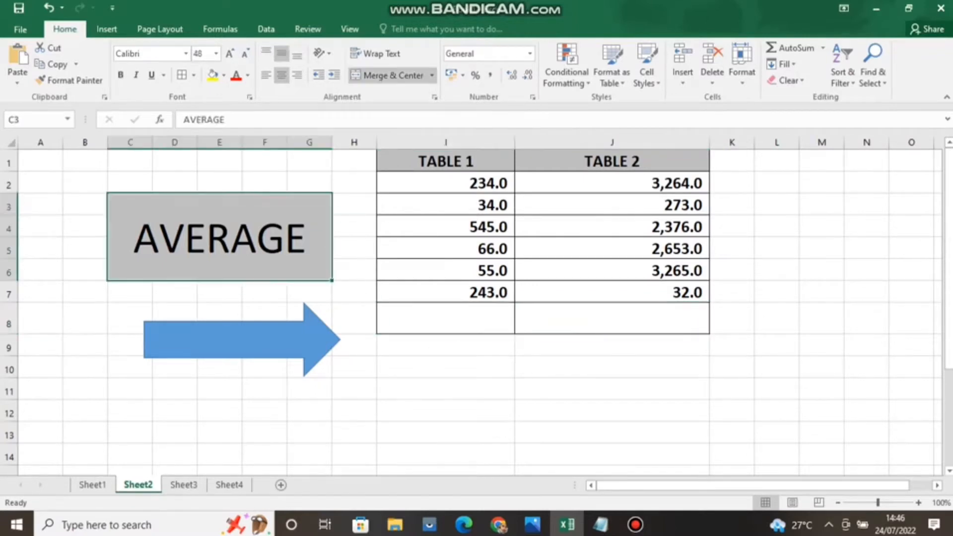
click(445, 388)
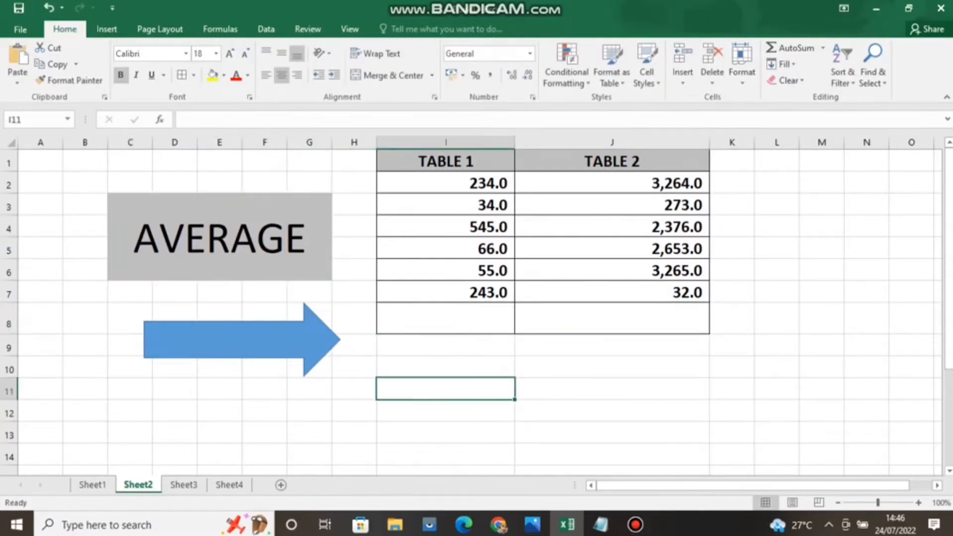
drag(446, 183, 446, 292)
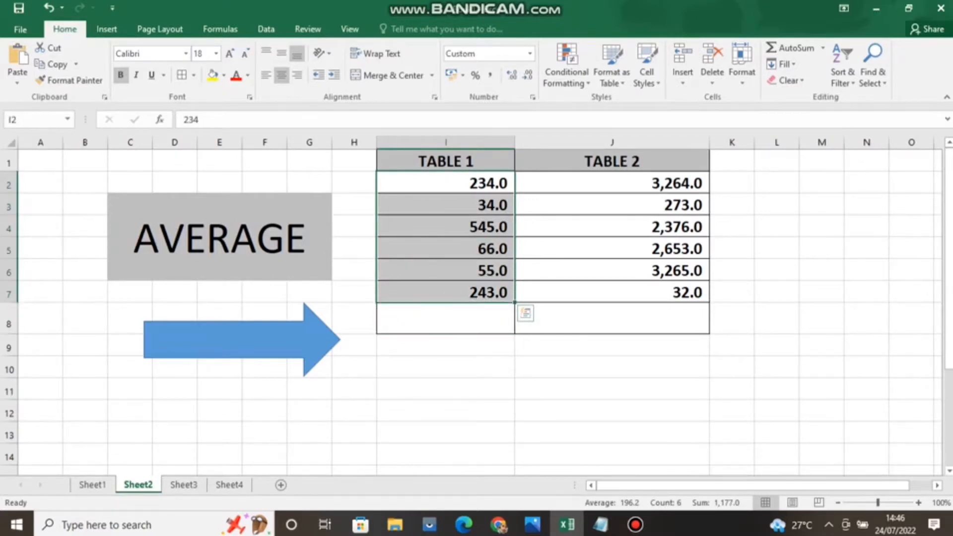
drag(611, 183, 611, 292)
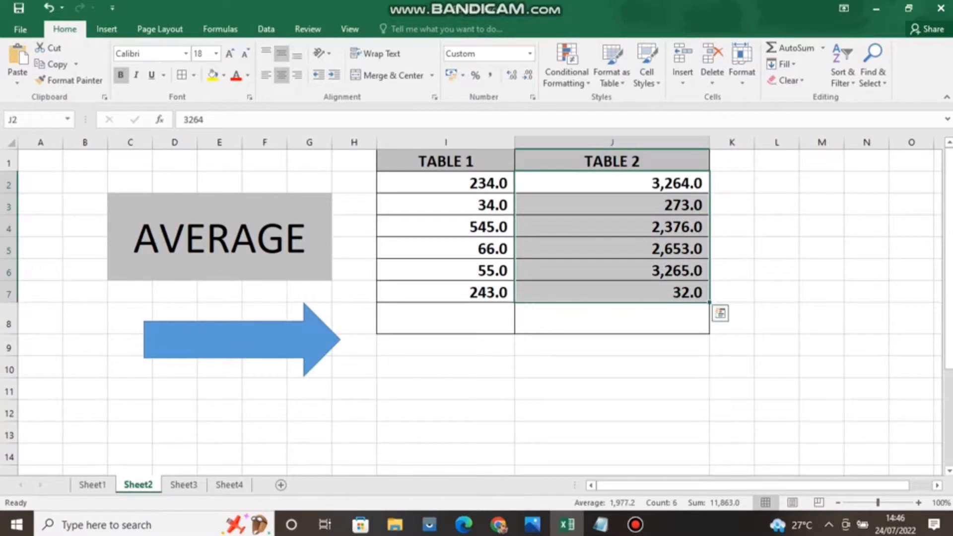
click(731, 292)
Calculate the average of the Table 1 values in cell I8 with the formula =AVERAGE(I2:I7).
click(446, 318)
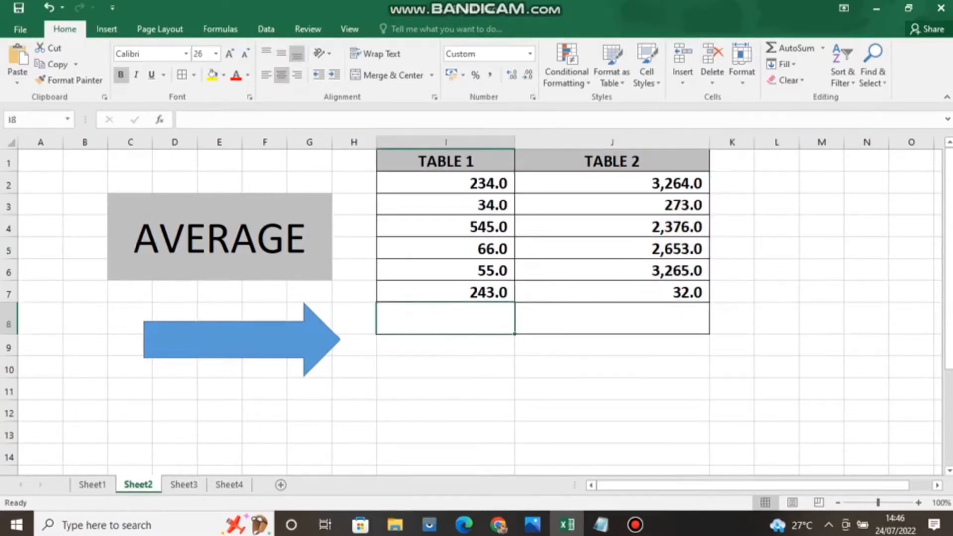
text(=)
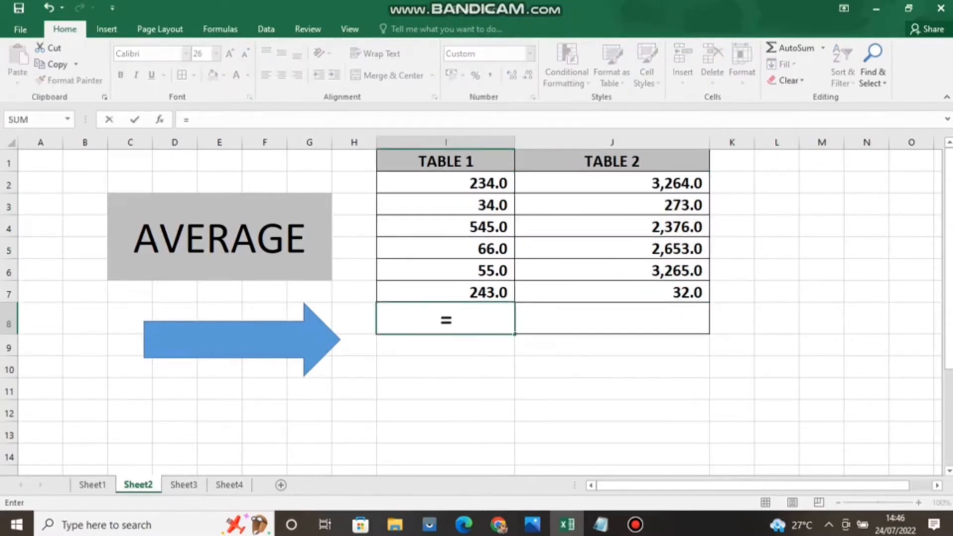
text(AVE)
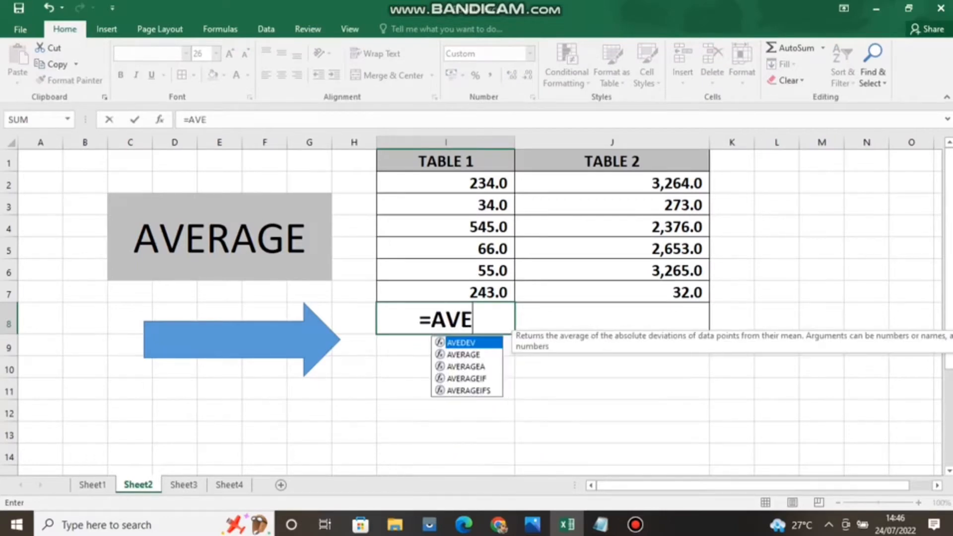
text(RAGE)
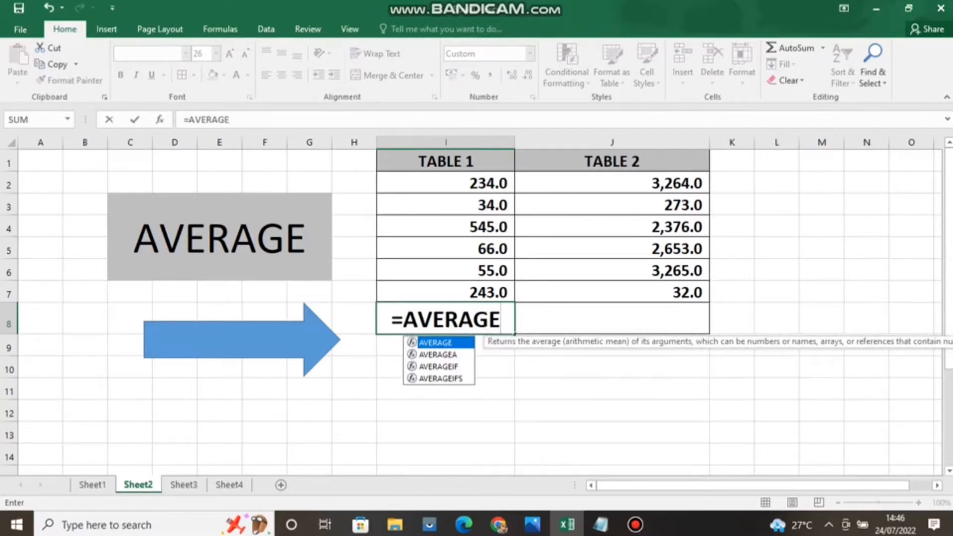
text(()
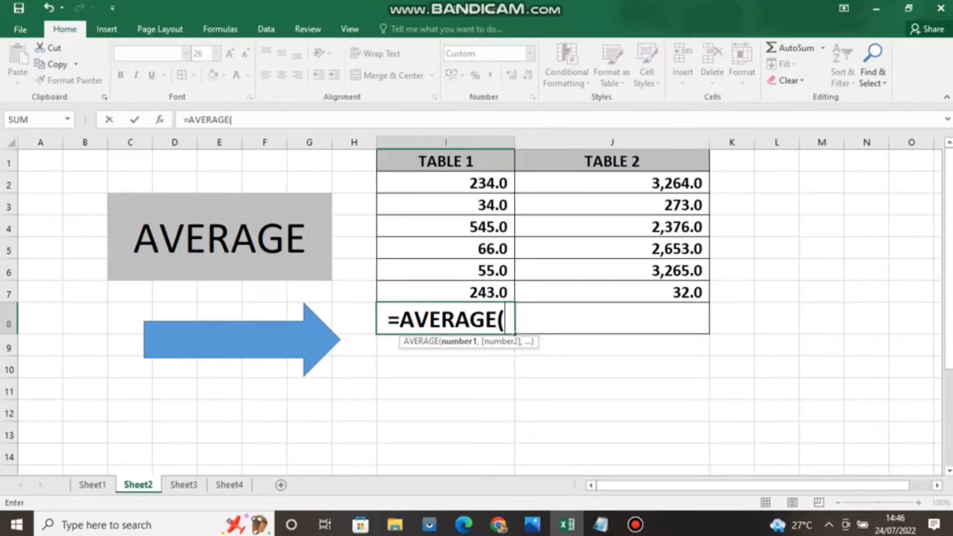
drag(446, 184, 445, 292)
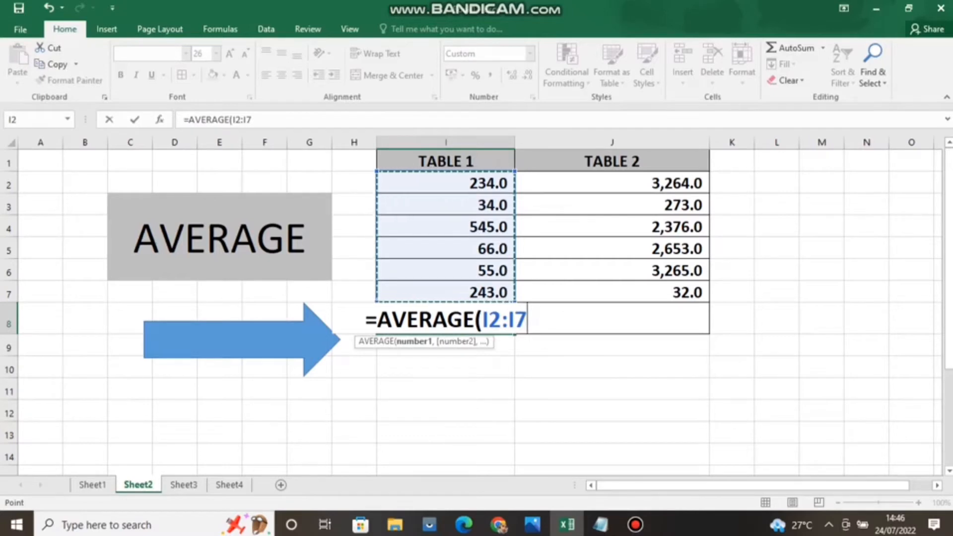
text())
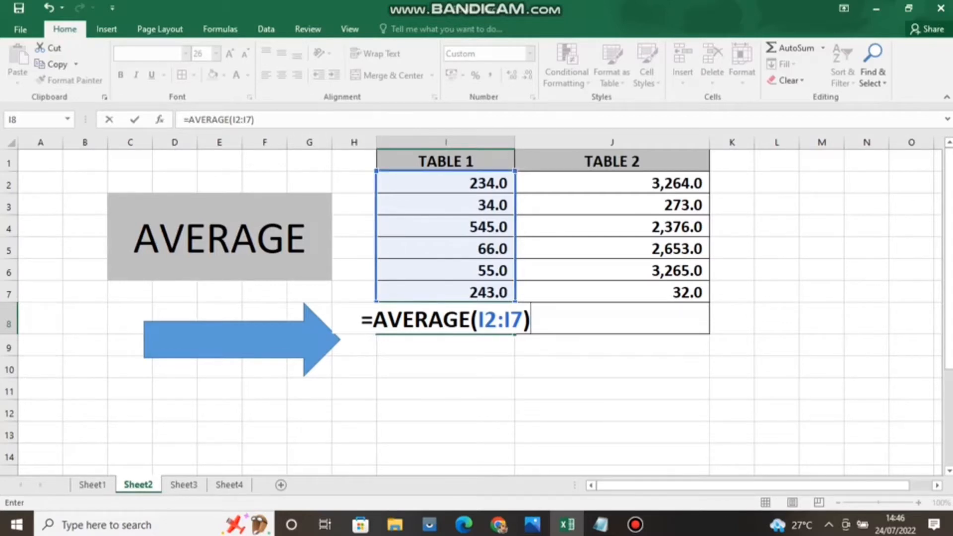
key(Return)
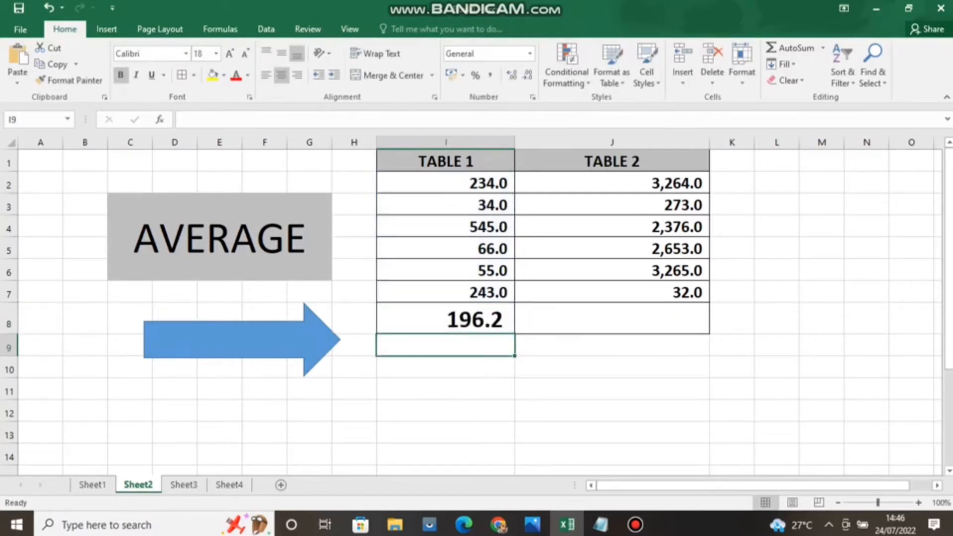
Calculate the average of the Table 2 values in cell J8 with the formula =AVERAGE(J2:J7).
click(612, 319)
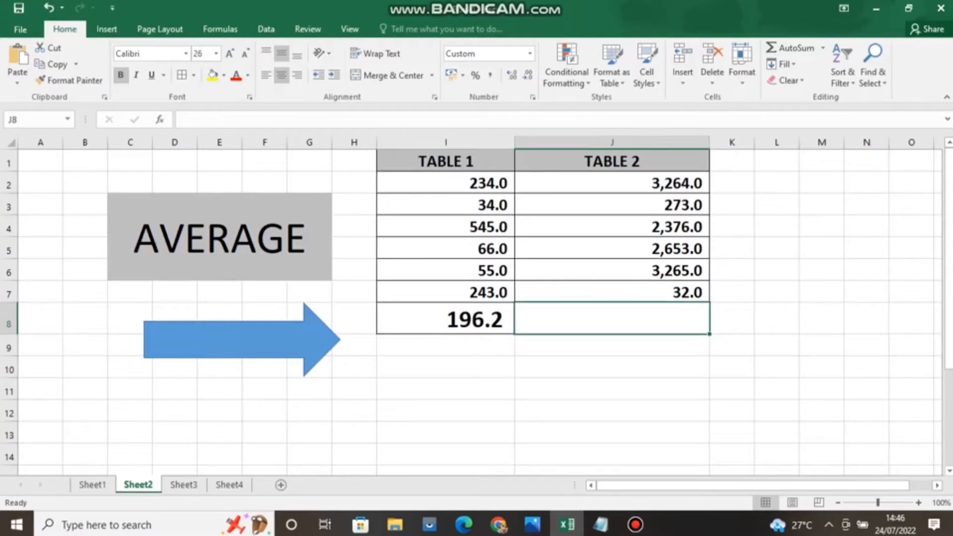
text(=A)
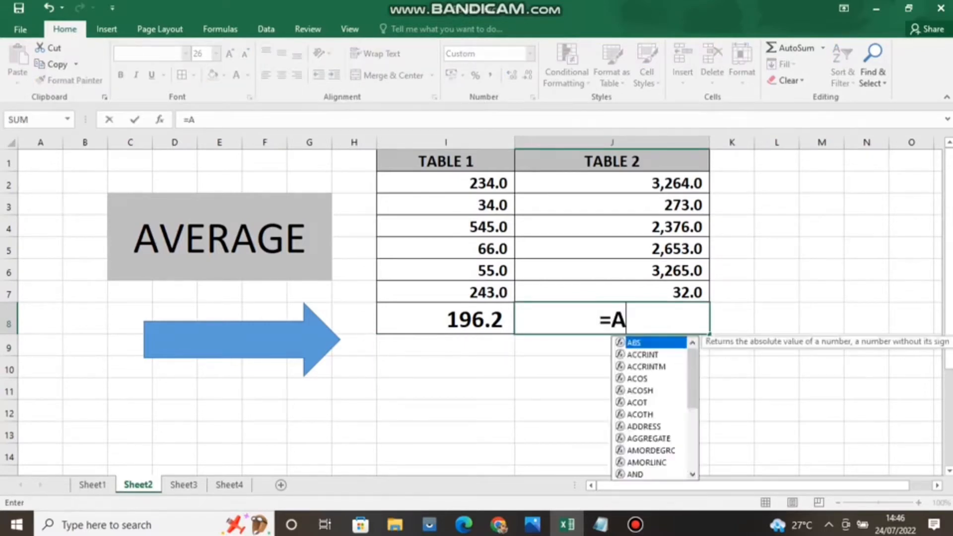
text(VERAG)
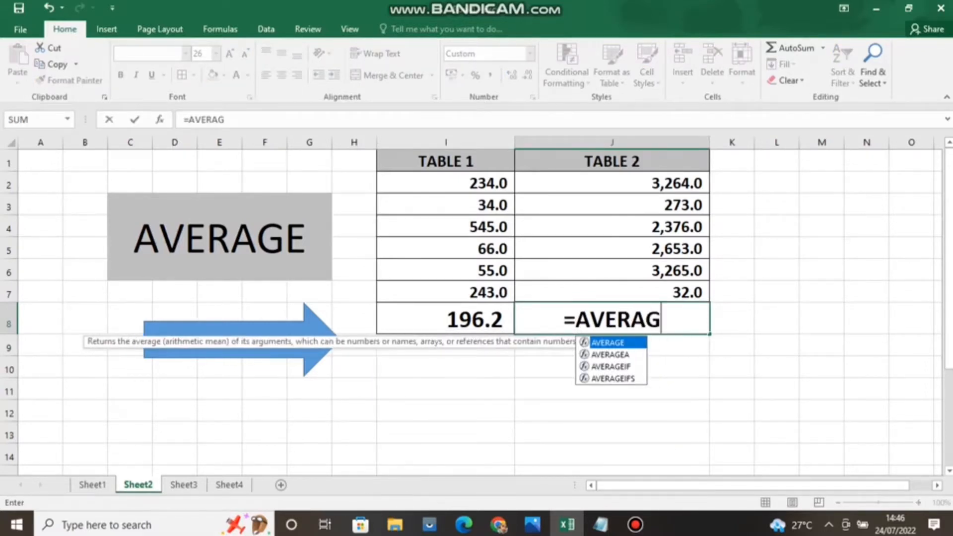
text(E()
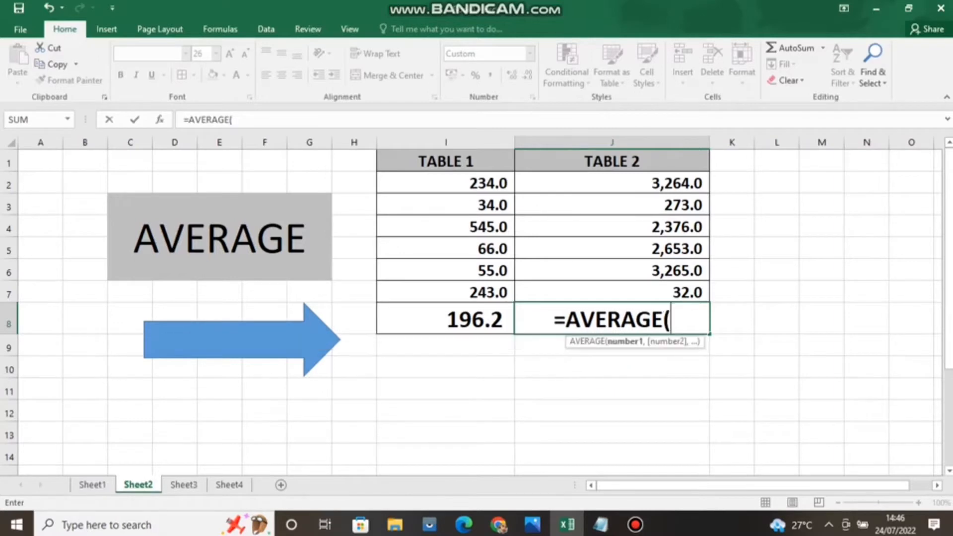
drag(645, 184, 684, 293)
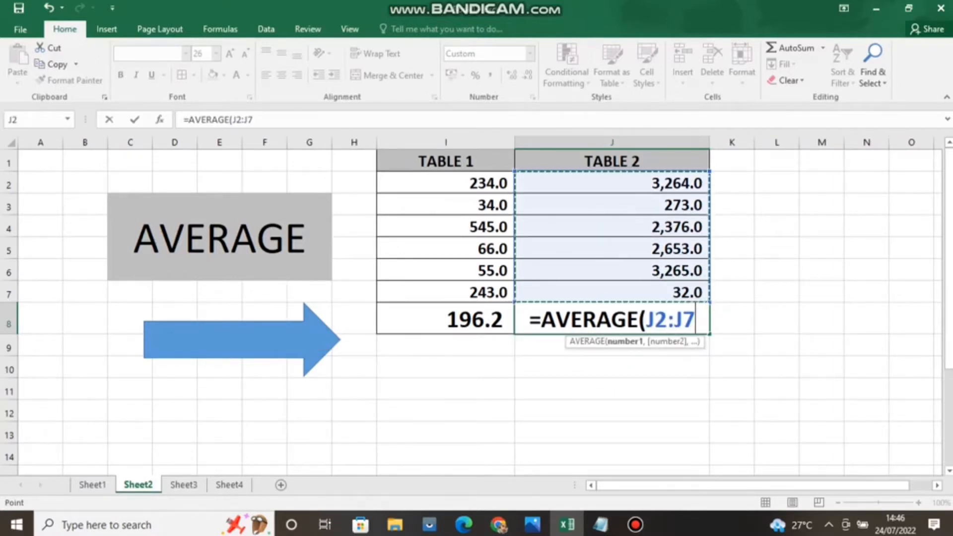
text())
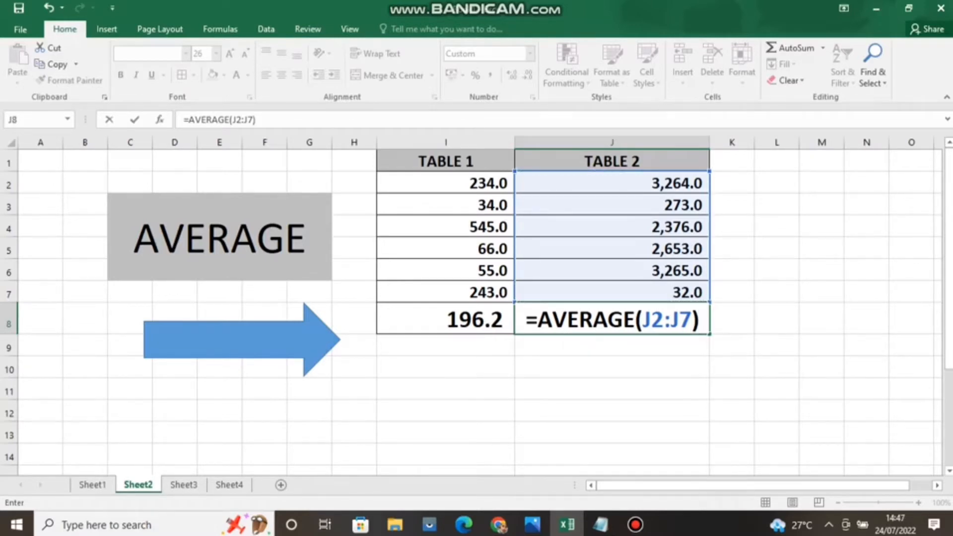
key(Return)
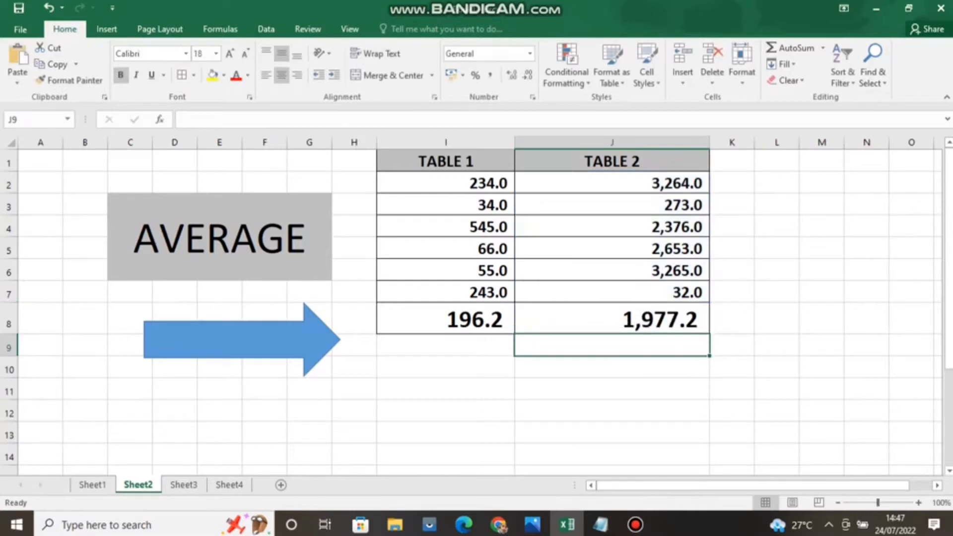
click(446, 410)
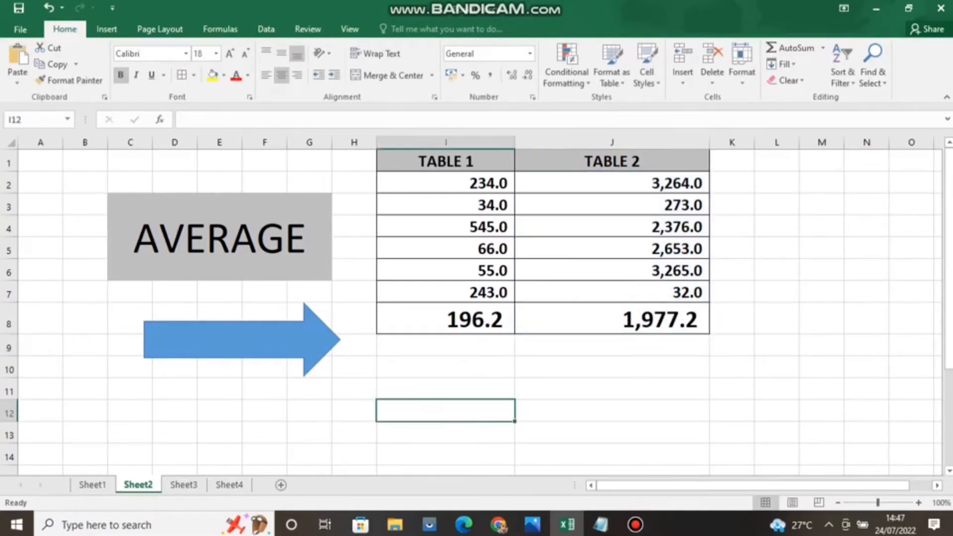
click(445, 389)
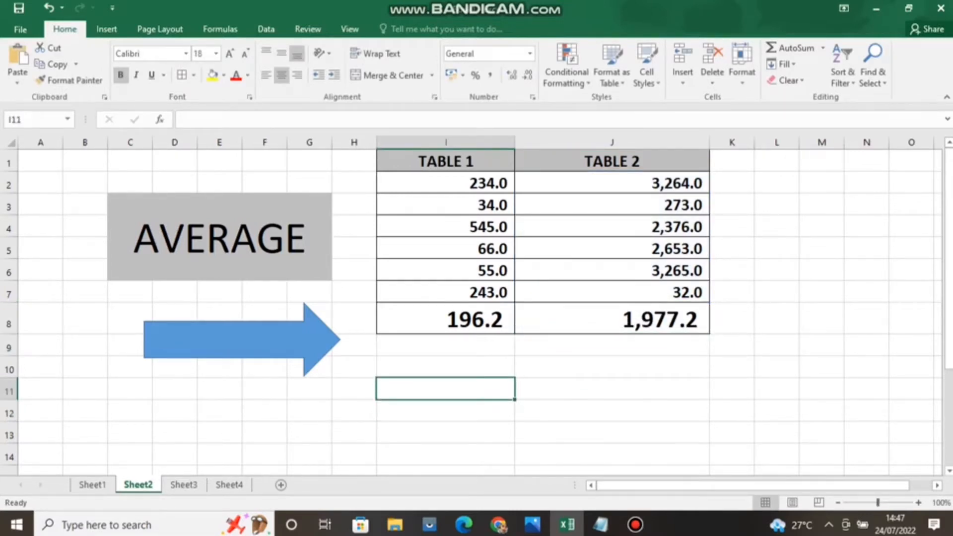
Open Sheet3 and examine the COUNTBLANK heading and the complete name list in I1:K13.
click(183, 485)
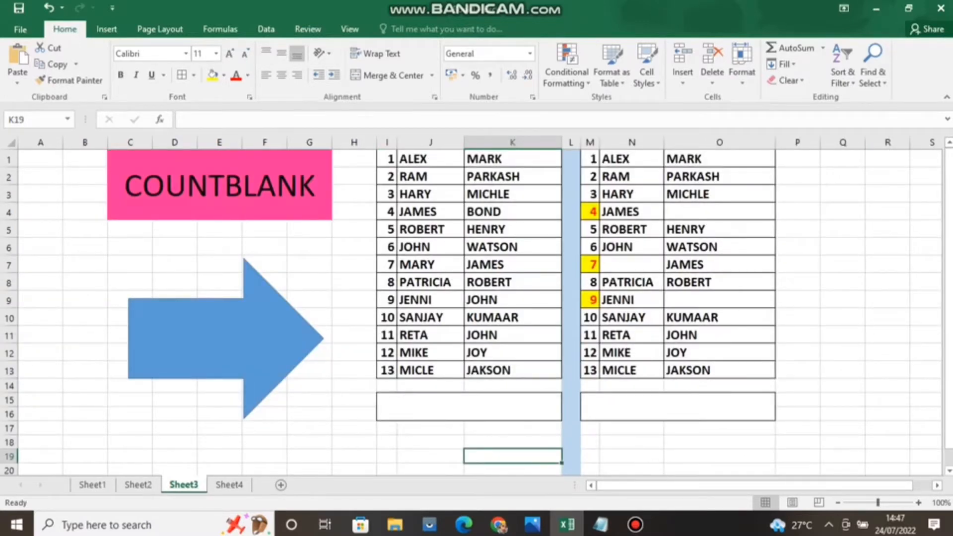
click(220, 185)
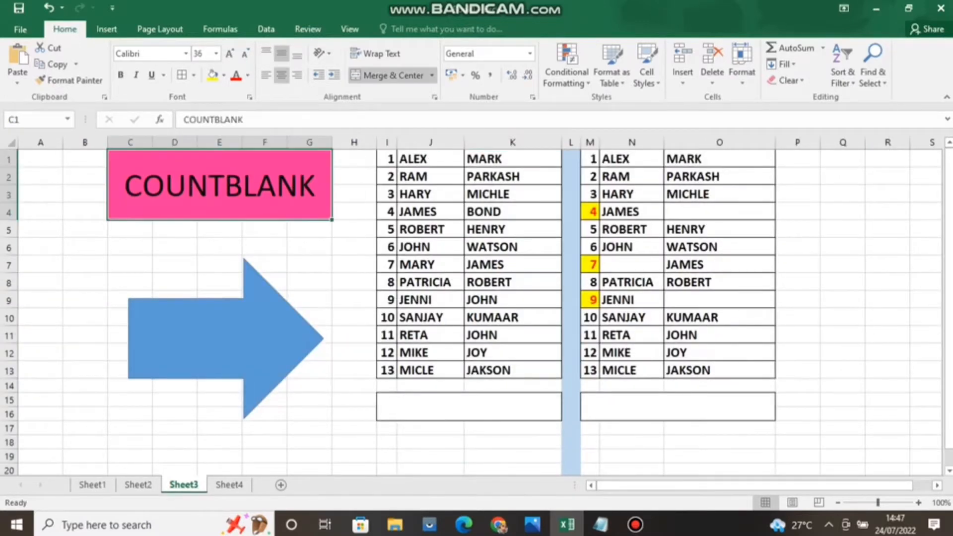
click(226, 338)
click(512, 264)
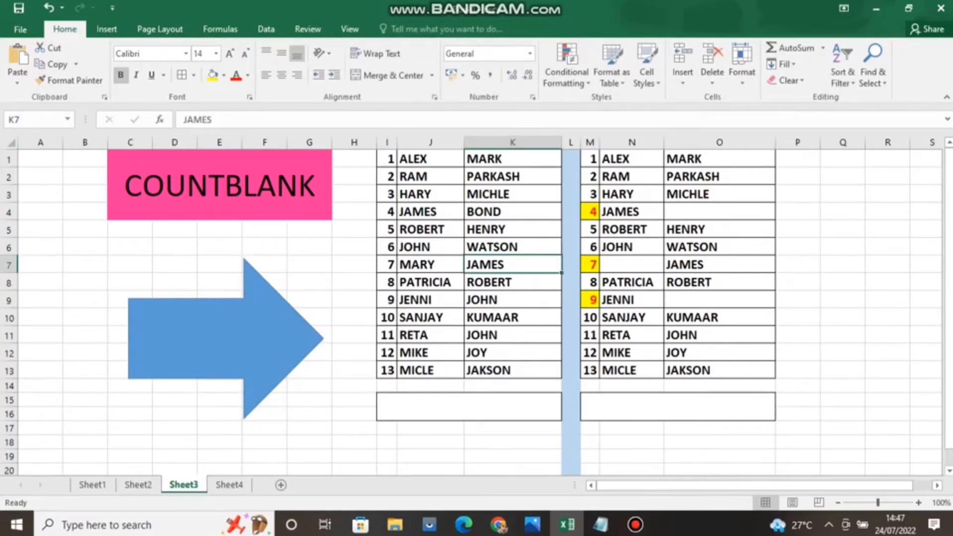
drag(386, 159, 550, 372)
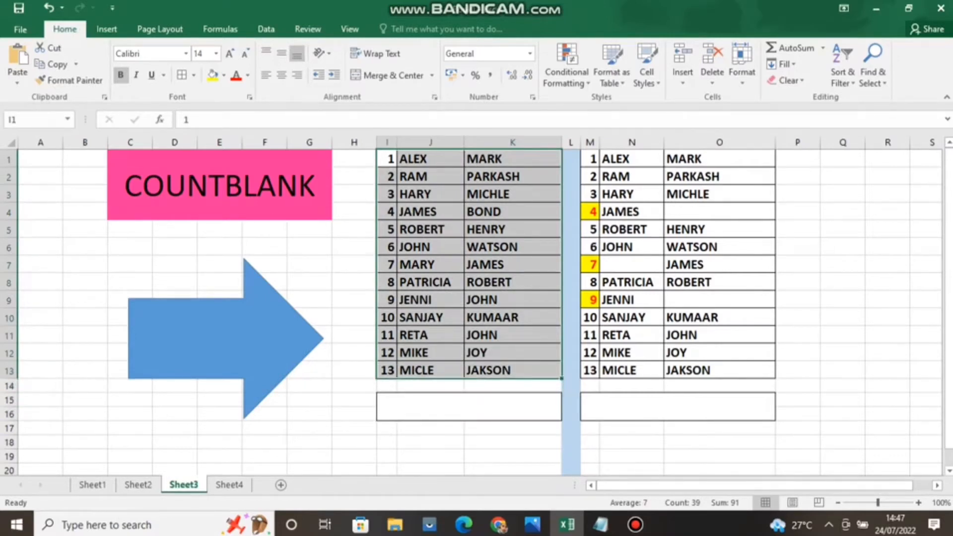
click(842, 317)
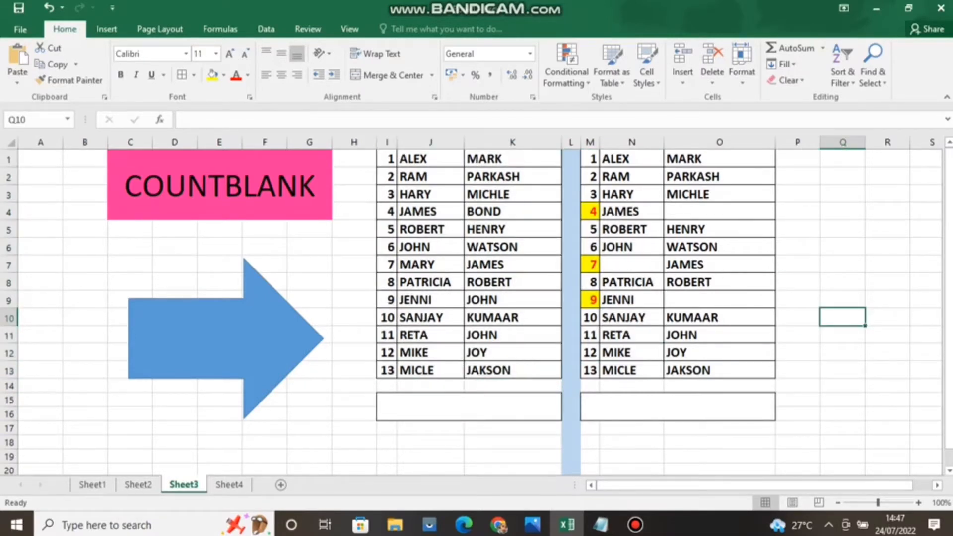
Fill cells K4, J7 and K9 of the complete name list with yellow.
click(513, 211)
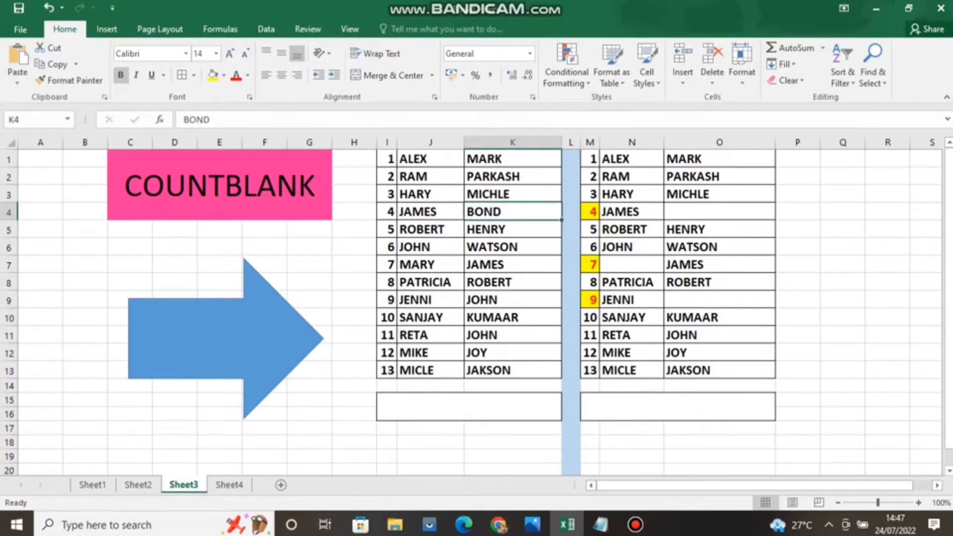
click(212, 75)
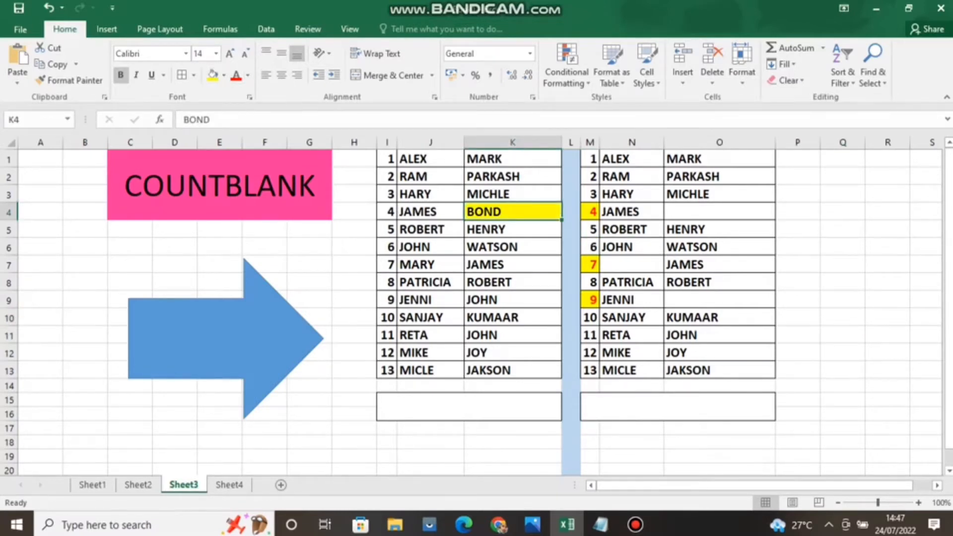
click(430, 265)
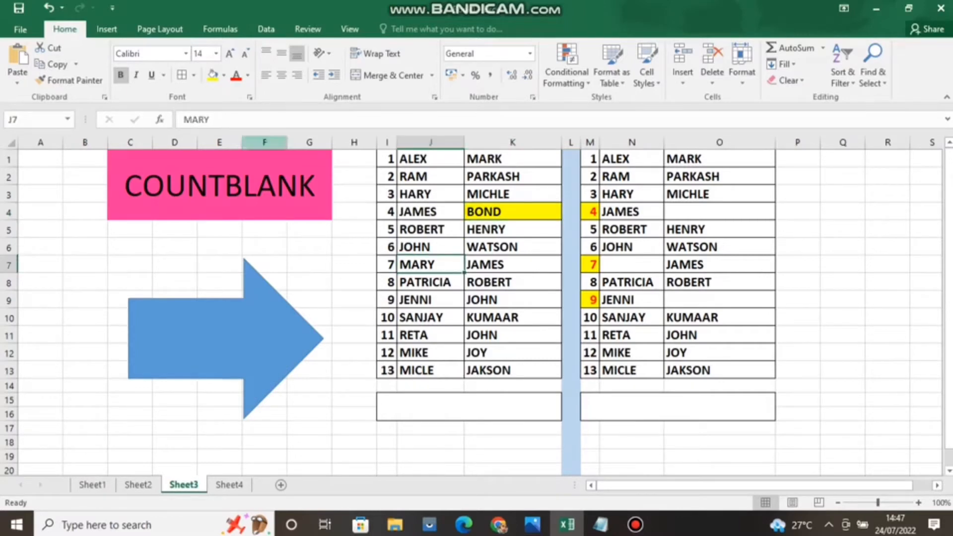
click(213, 75)
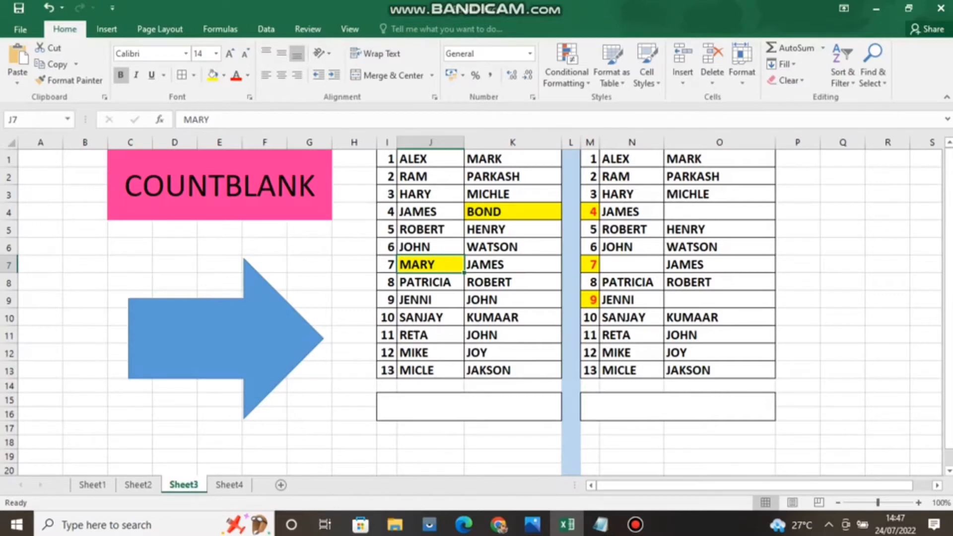
click(512, 299)
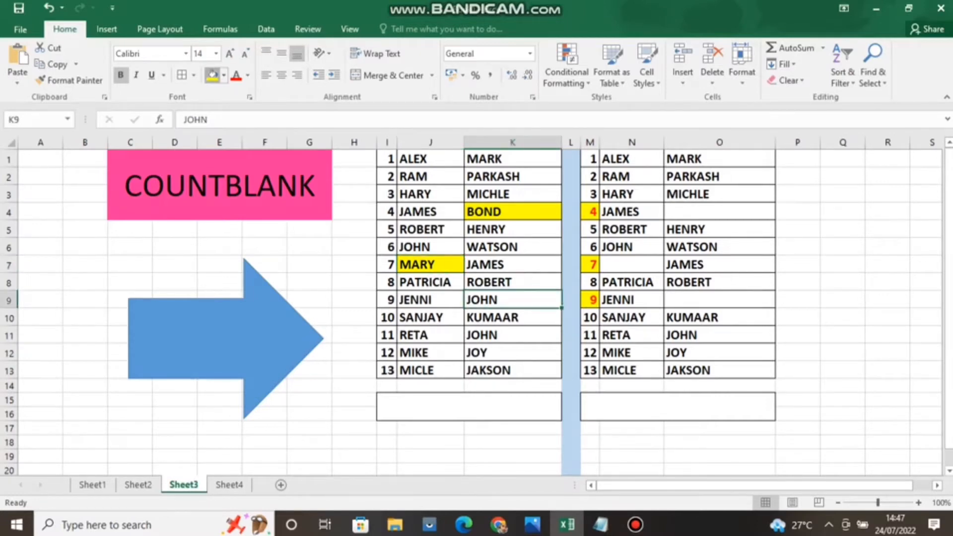
click(212, 75)
Count the blank cells of the complete name list in cell I15 with the formula =COUNTBLANK(I1:K13).
click(469, 406)
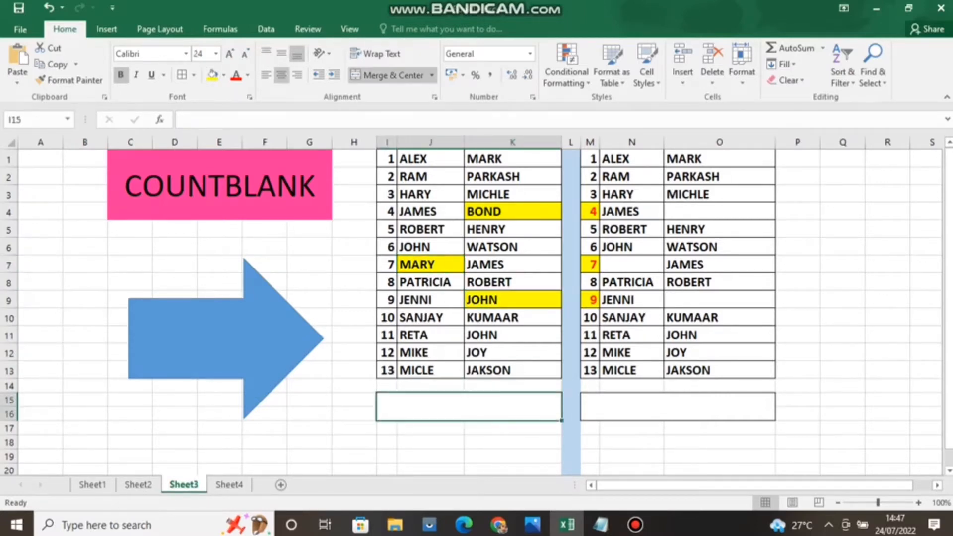
text(=COU)
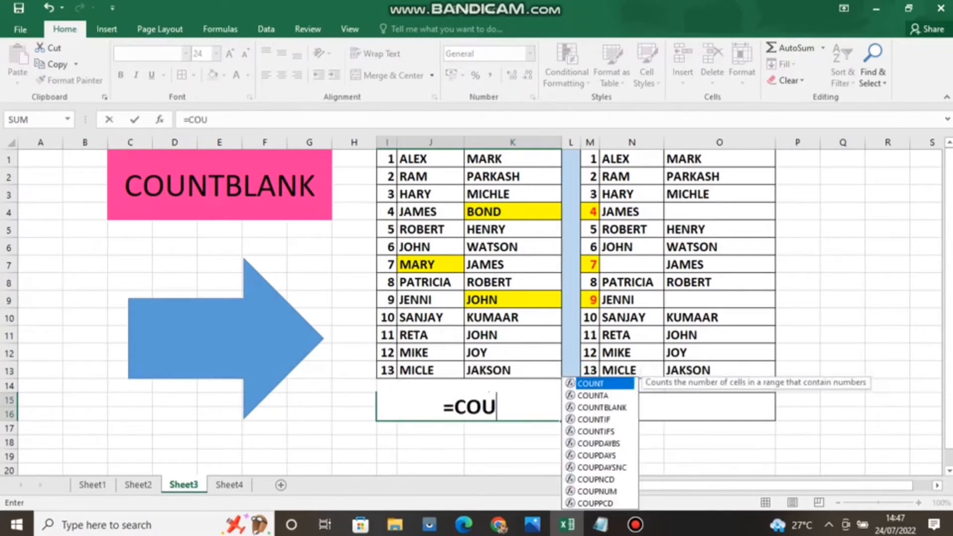
text(NTBLANK)
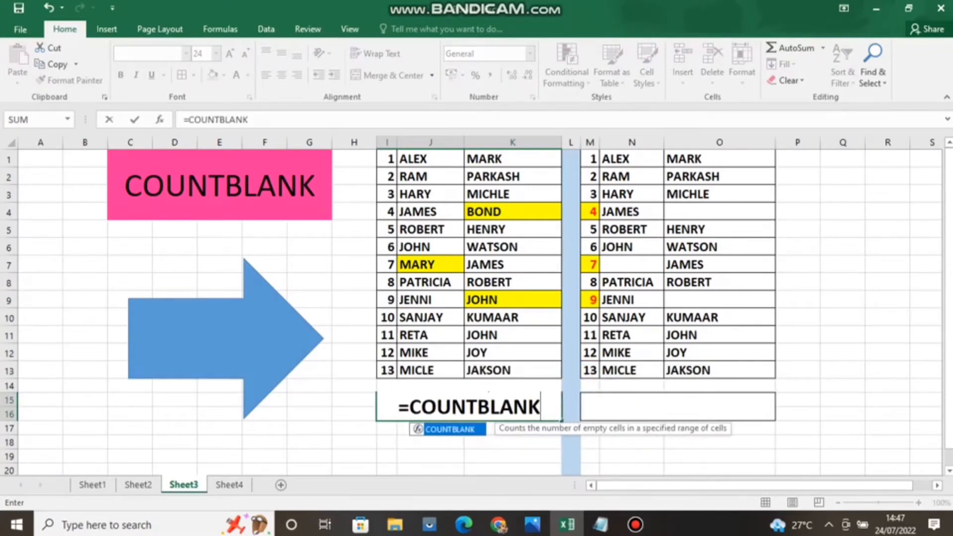
text(()
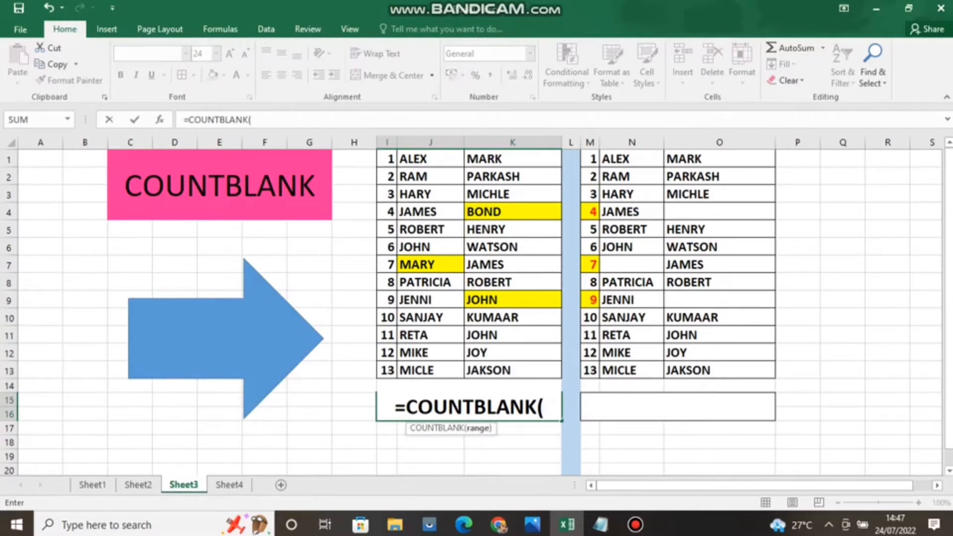
drag(389, 159, 437, 229)
drag(555, 258, 536, 370)
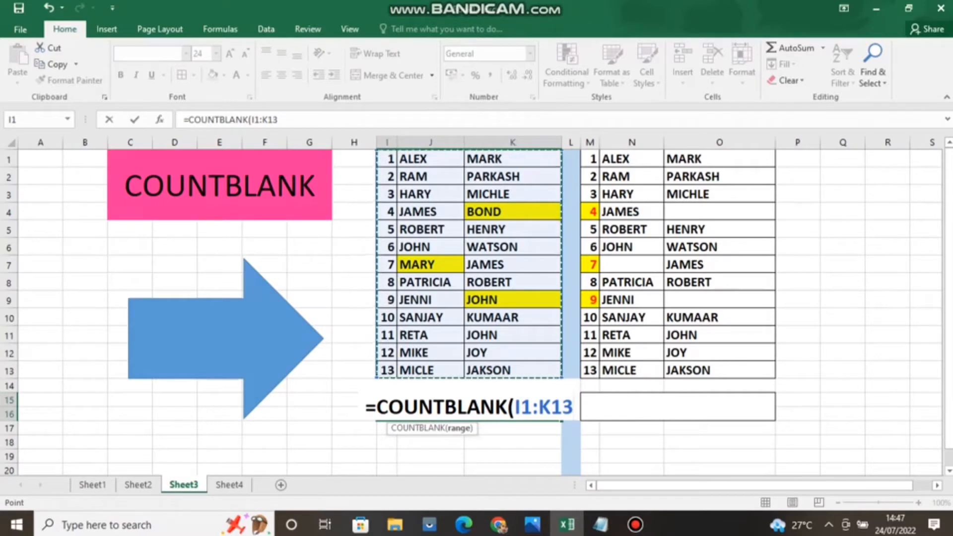
text())
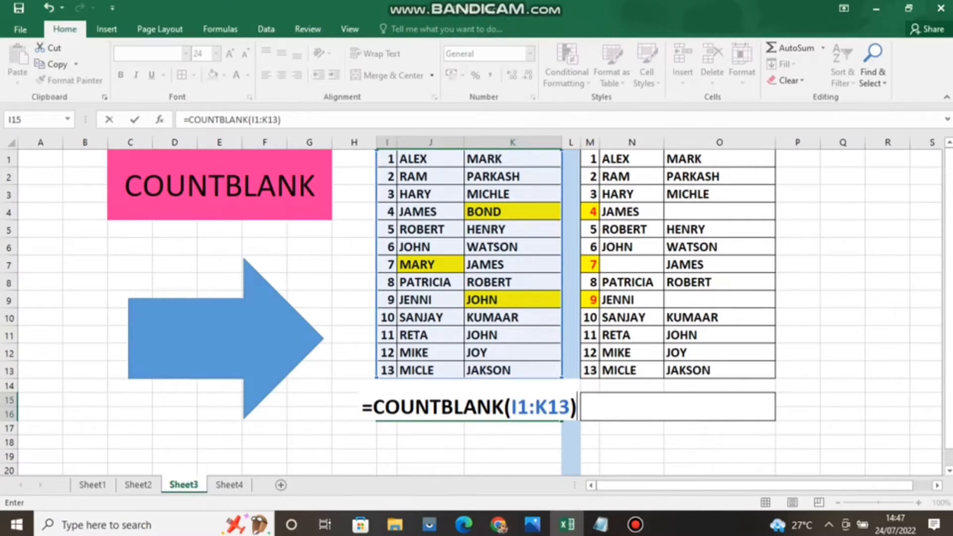
key(Return)
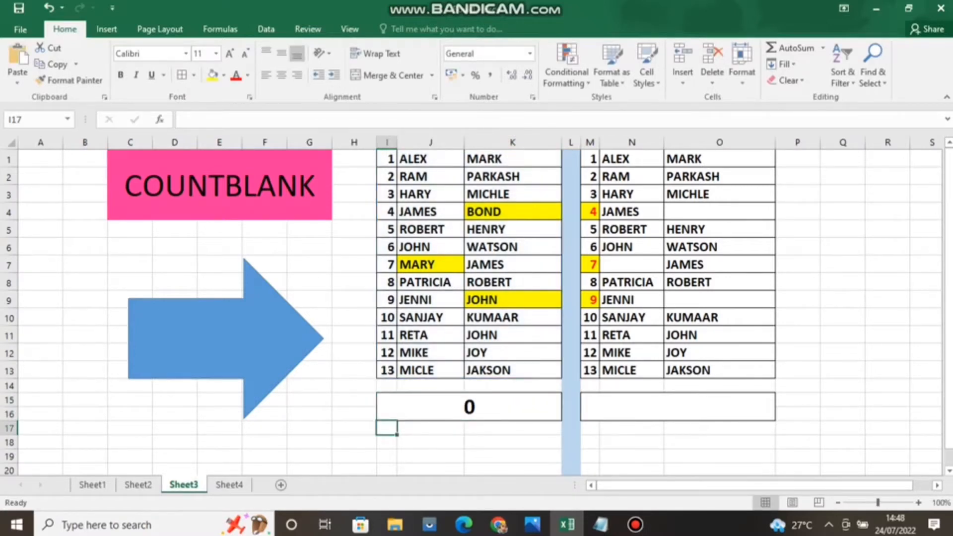
click(678, 406)
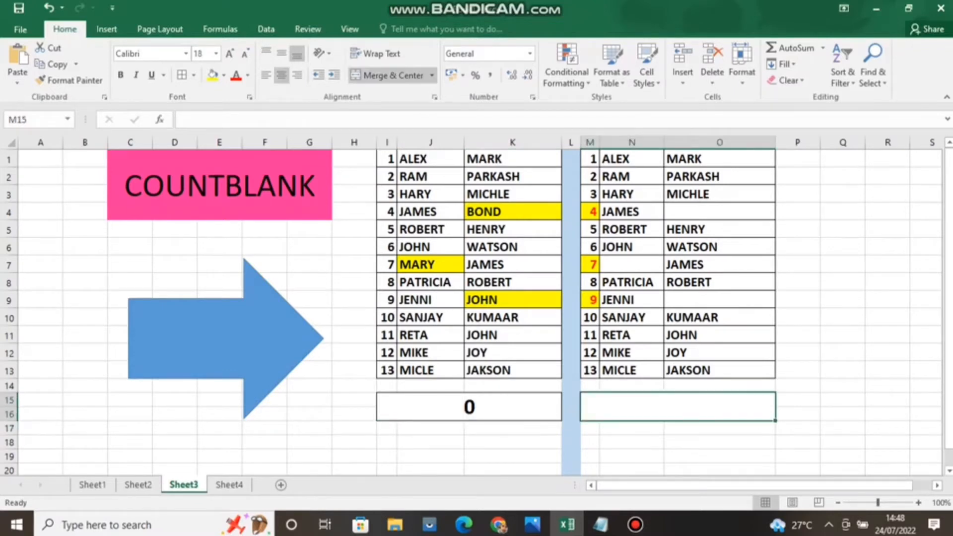
text(=)
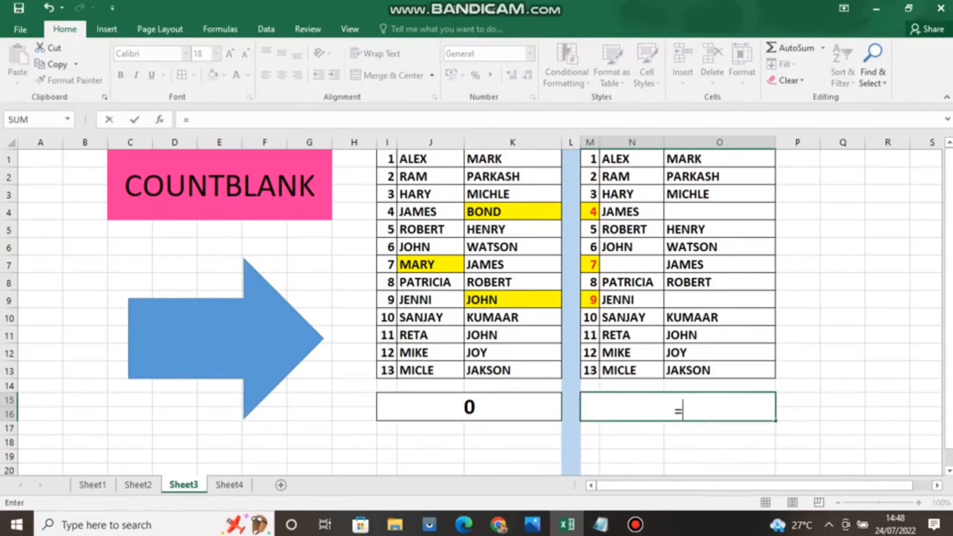
text(C)
key(BackSpace)
key(BackSpace)
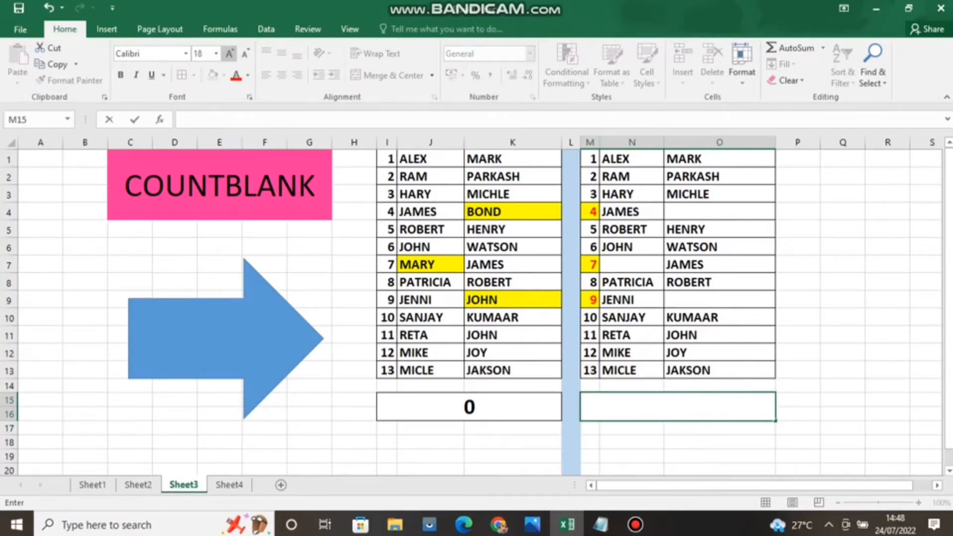
click(230, 53)
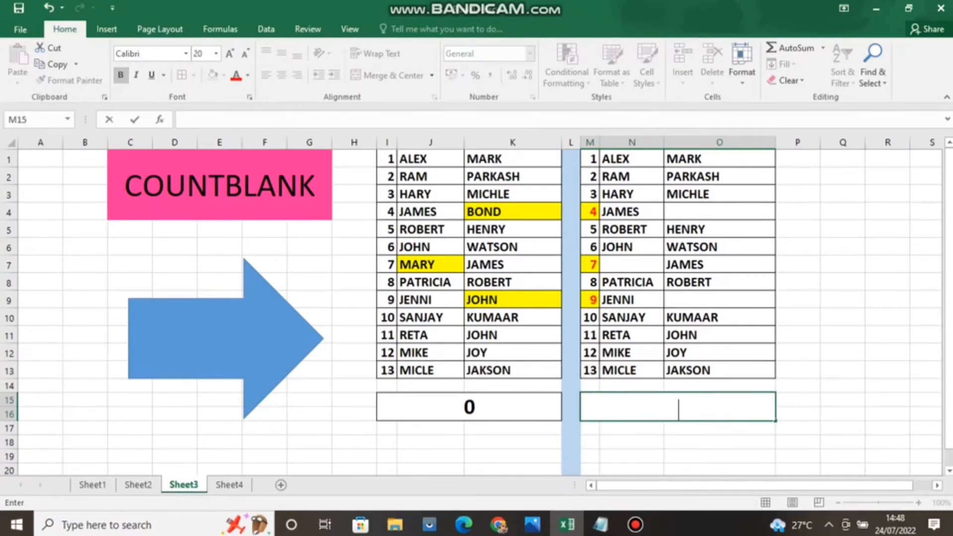
text(CO)
key(BackSpace)
key(BackSpace)
Begin a COUNTBLANK formula in cell M15 below the second name list, up to its opening parenthesis.
text(=)
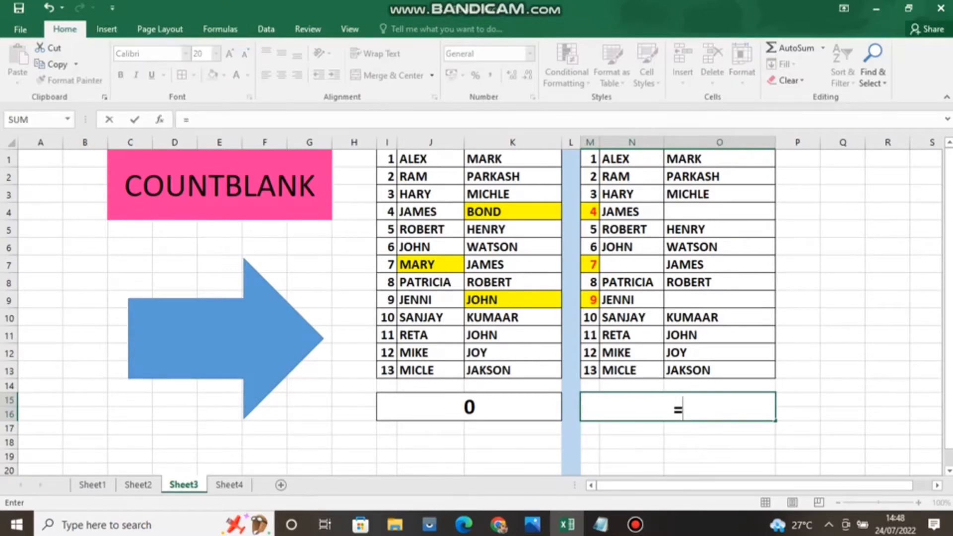
text(COU)
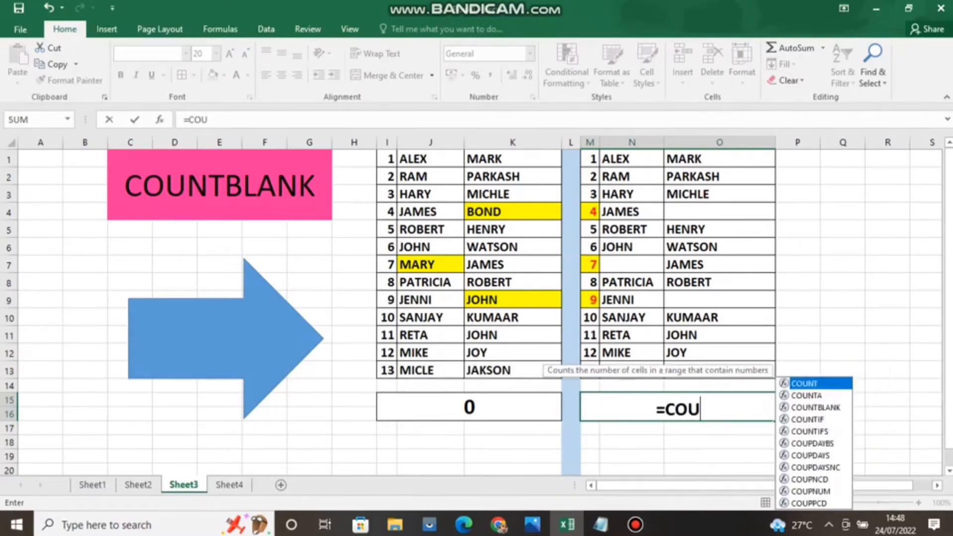
text(NTBLAN)
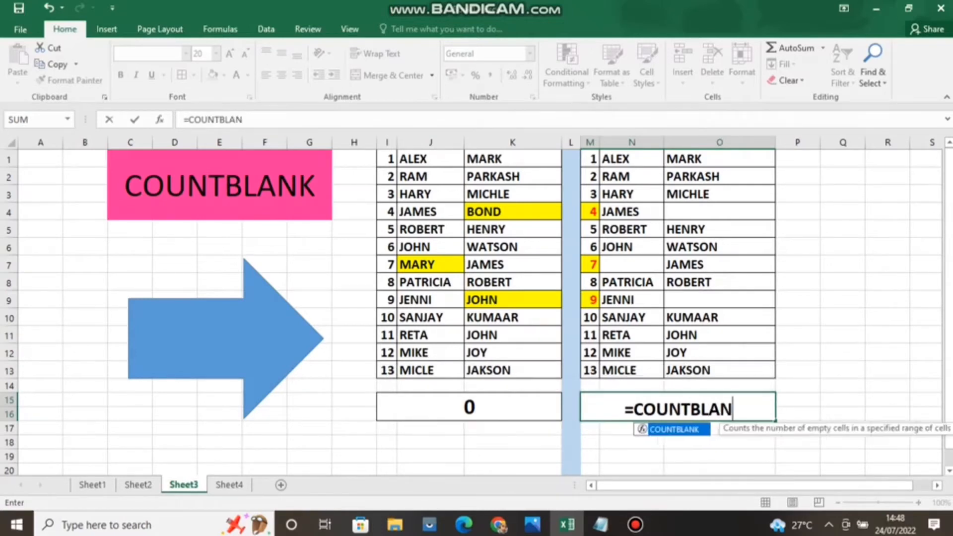
text(K()
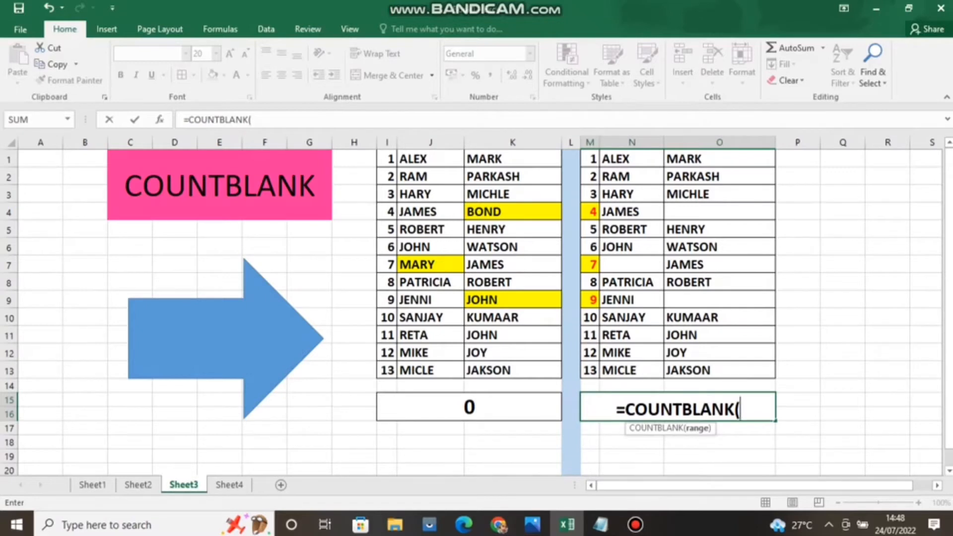
click(589, 159)
drag(589, 159, 719, 414)
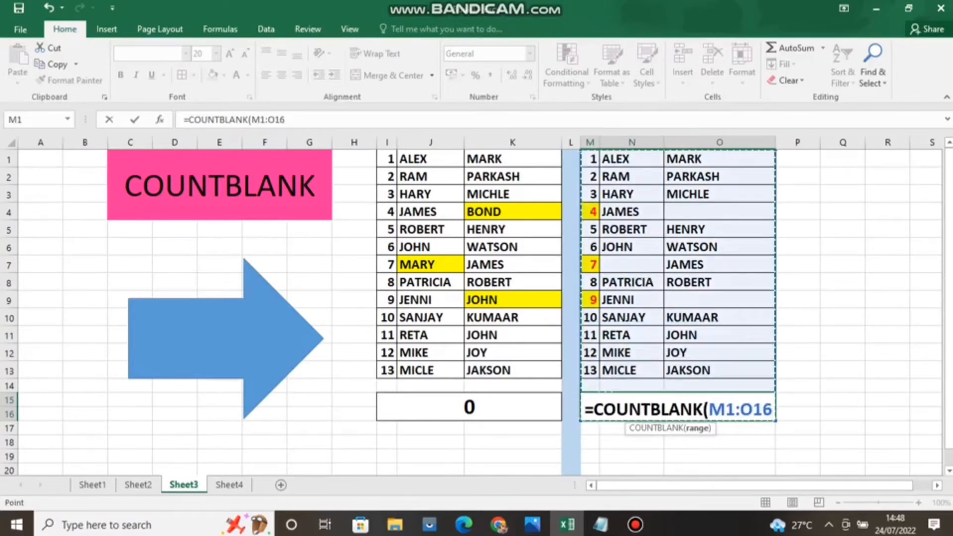
click(842, 427)
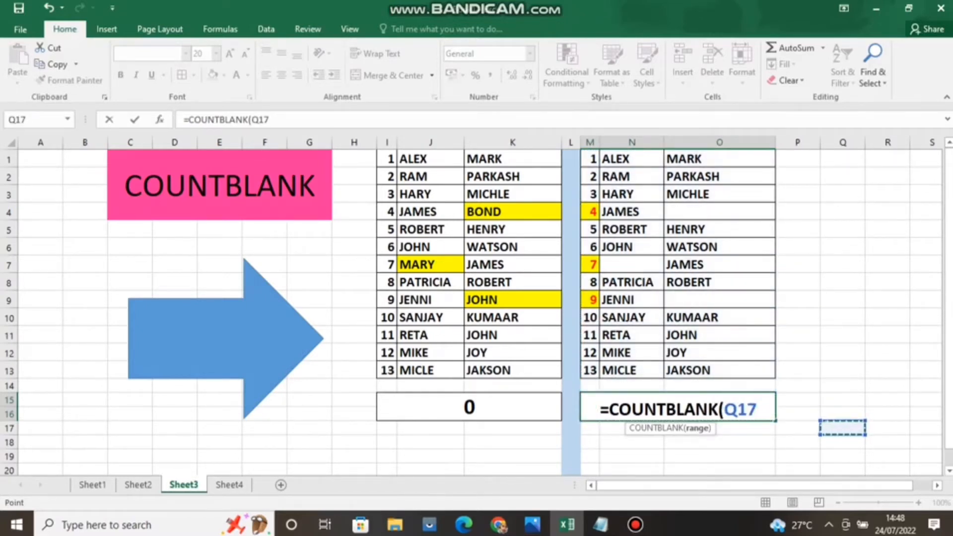
key(BackSpace)
key(BackSpace)
key(BackSpace)
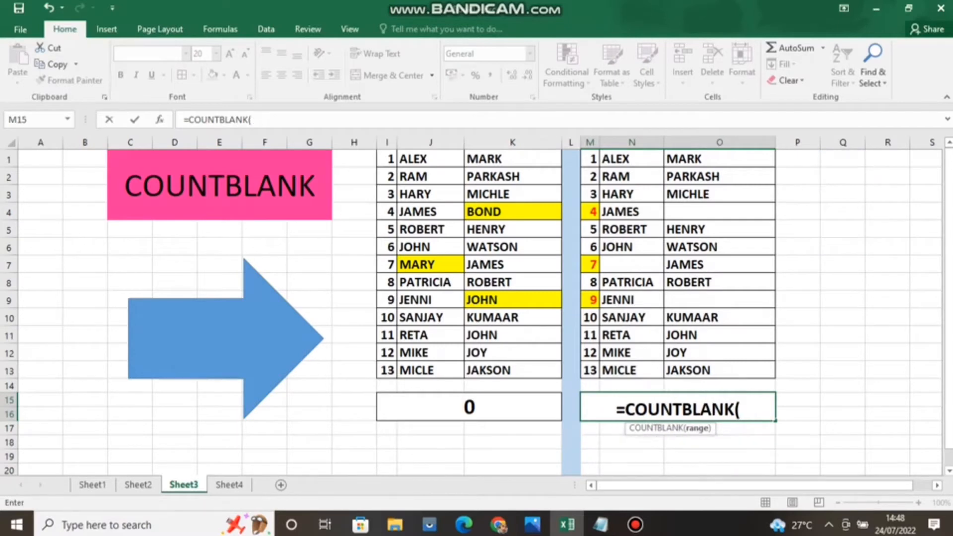
Complete the formula in cell M15 as =COUNTBLANK(M1:O13).
drag(590, 159, 718, 370)
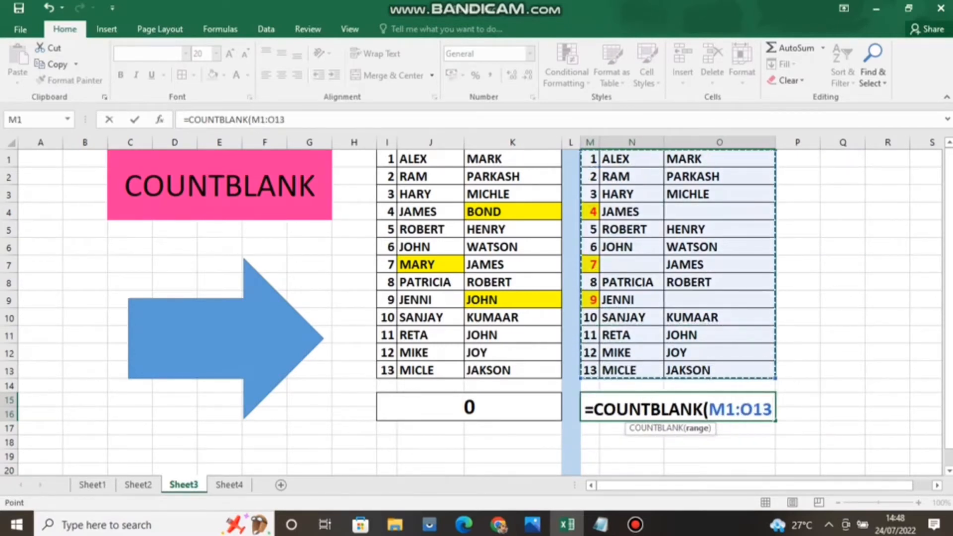
text())
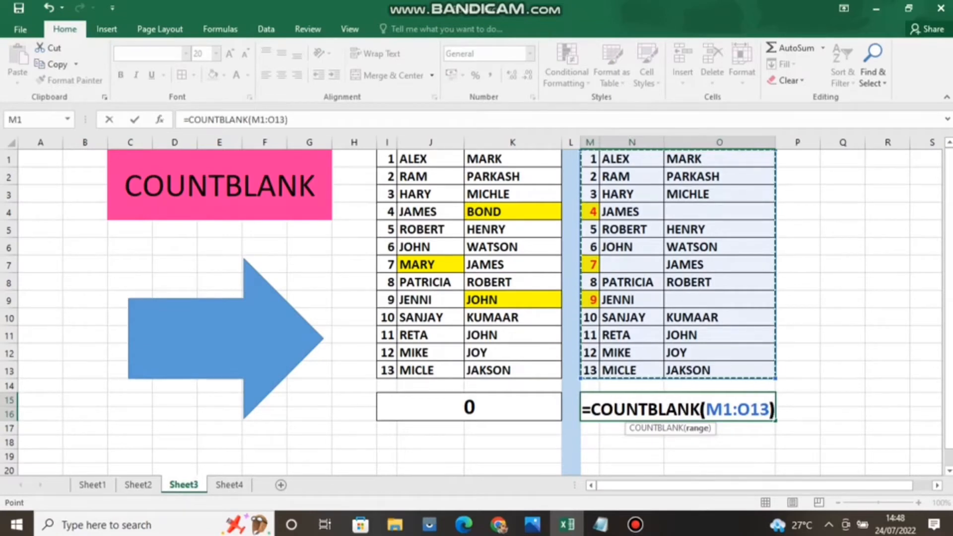
key(Return)
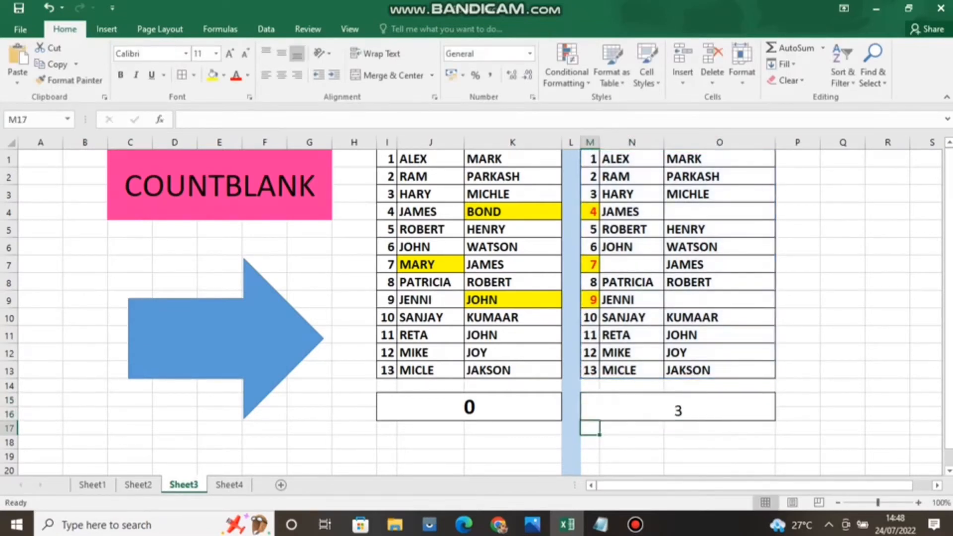
Increase the font size of the result in cell M15 to 24.
click(678, 407)
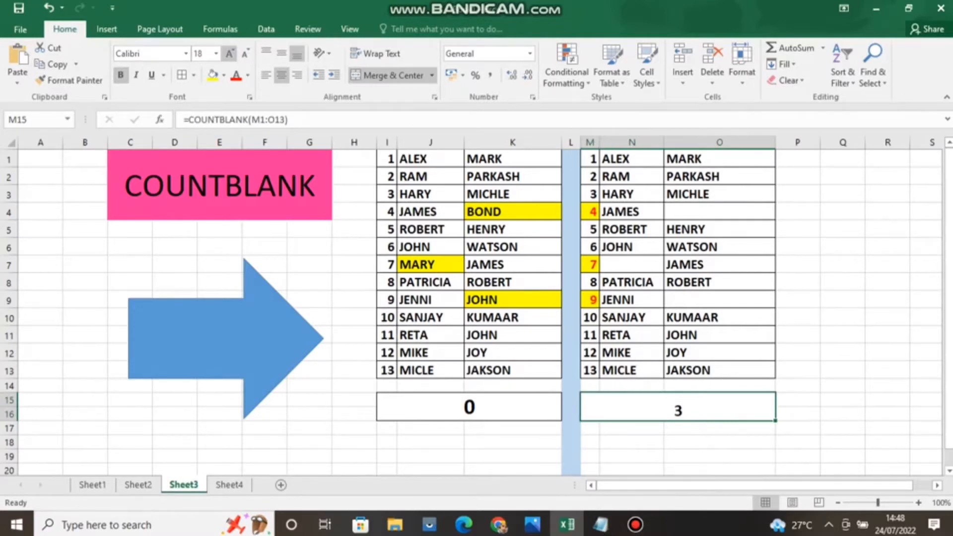
click(230, 53)
click(230, 53)
click(230, 53)
click(887, 333)
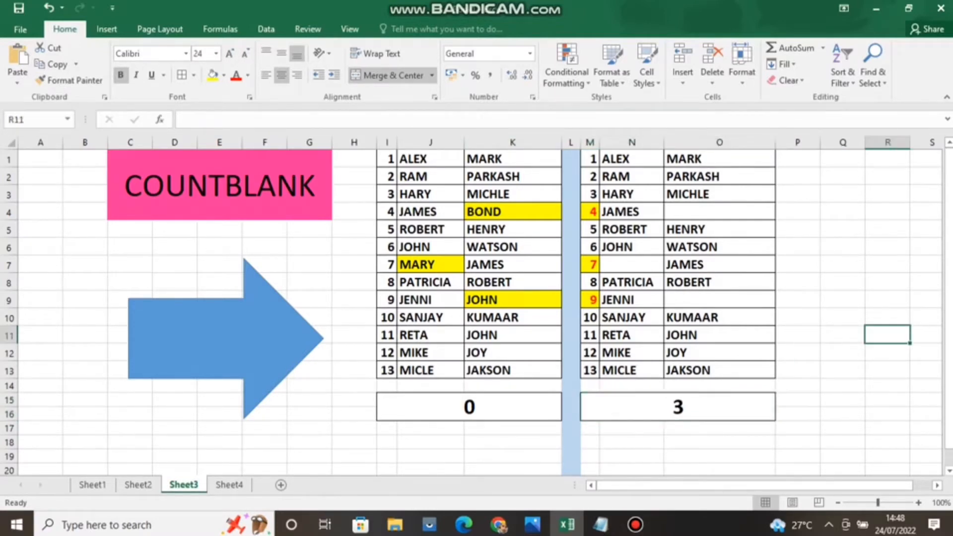
Fill the blank cells O9, N7 and O4 of the second name list with red.
click(719, 300)
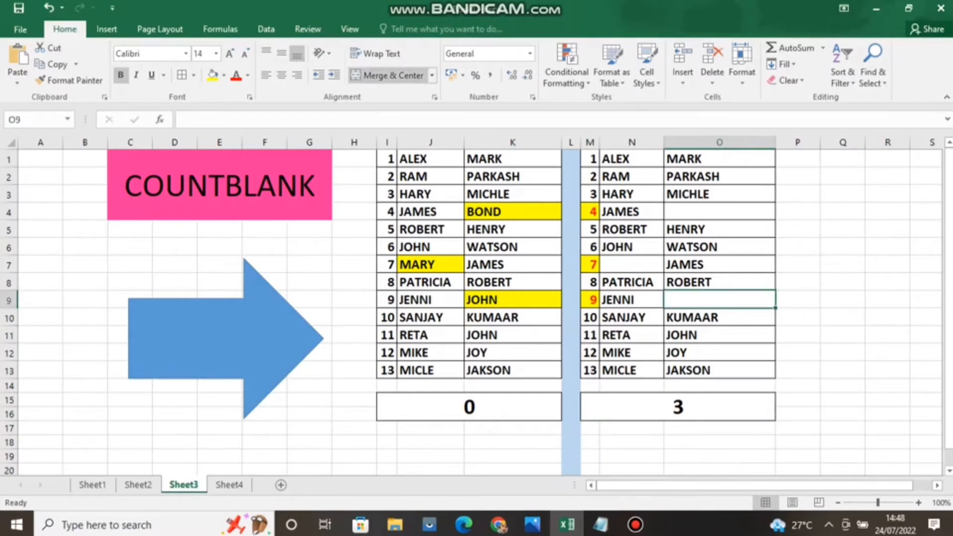
click(224, 75)
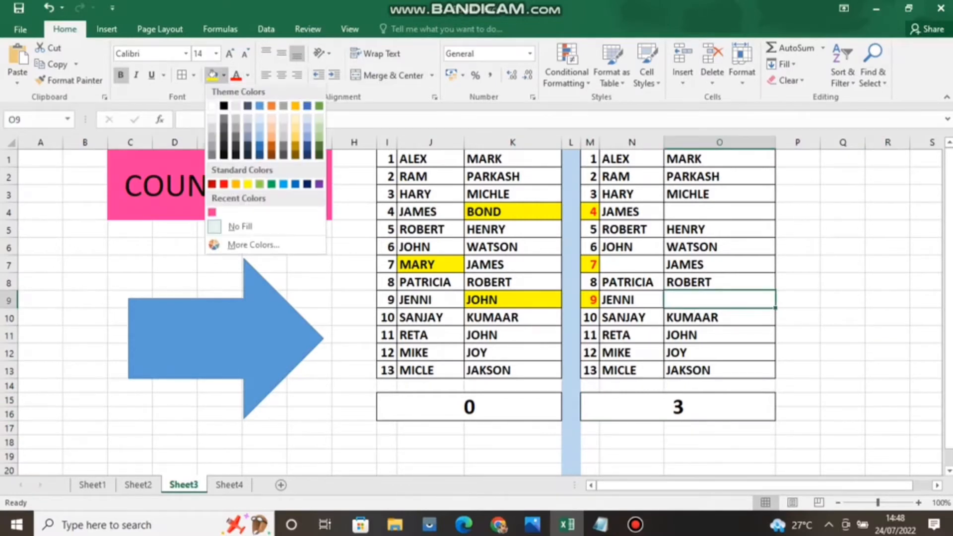
click(223, 185)
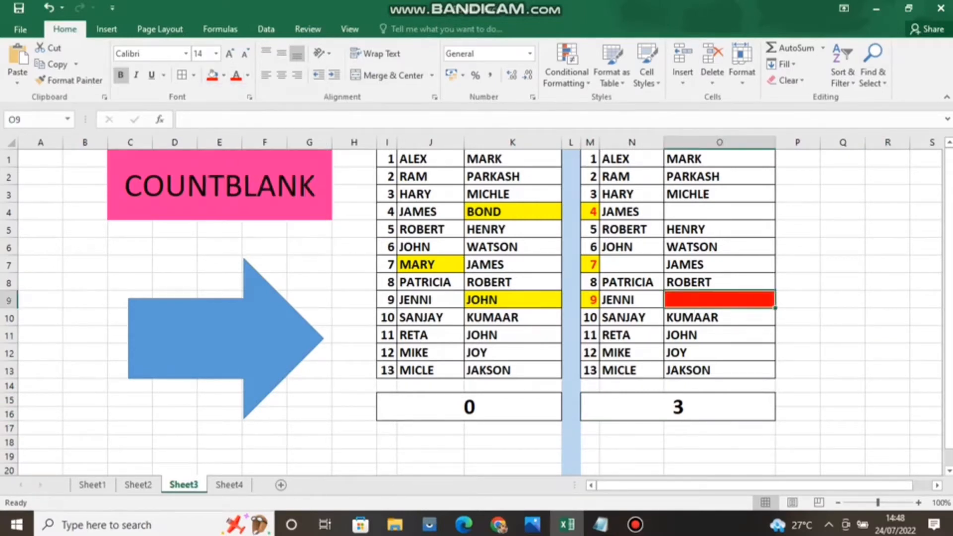
click(632, 265)
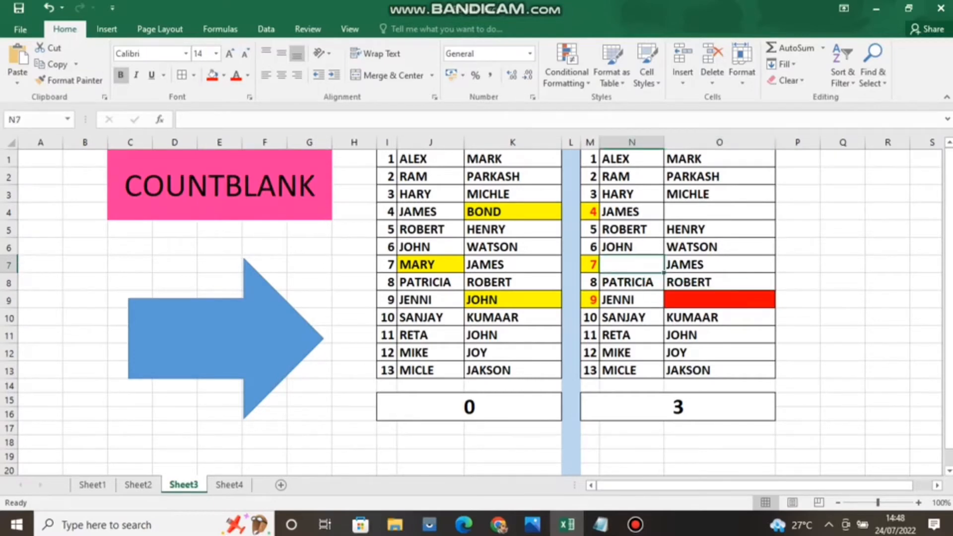
click(212, 75)
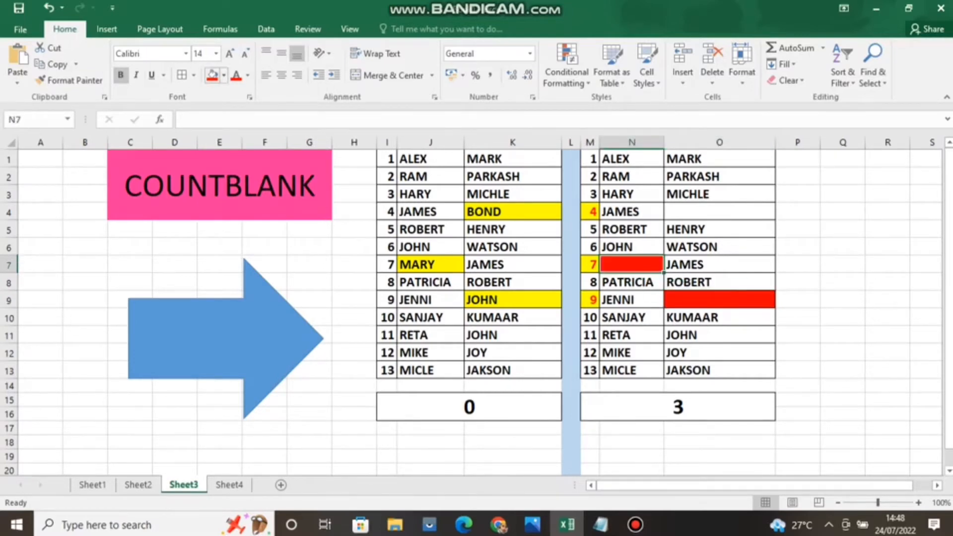
click(718, 212)
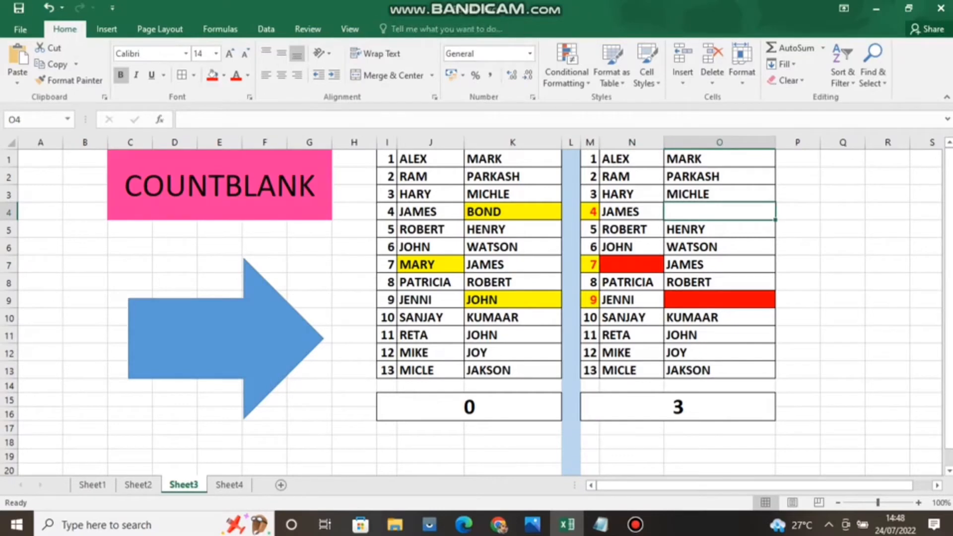
click(212, 75)
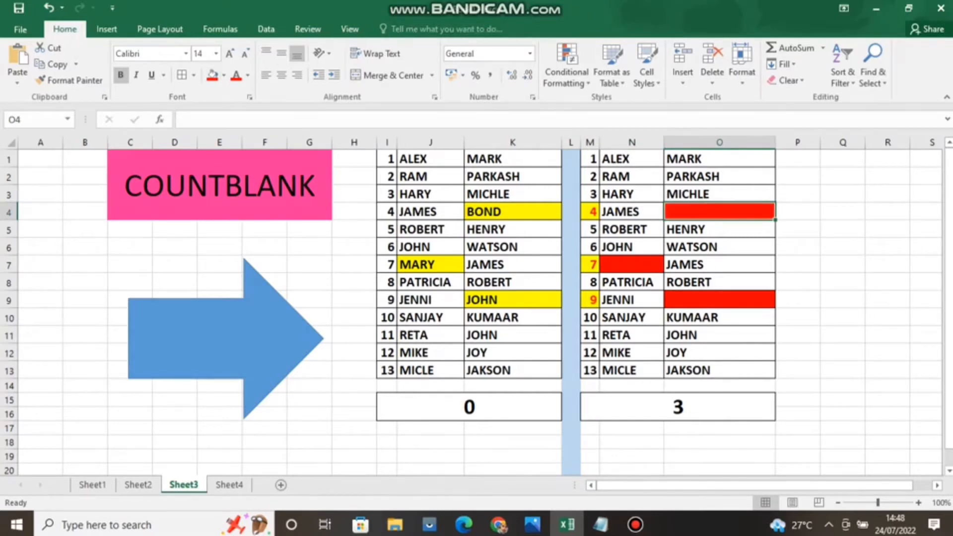
Switch to Sheet4, which holds the CONCATENATE example.
click(842, 369)
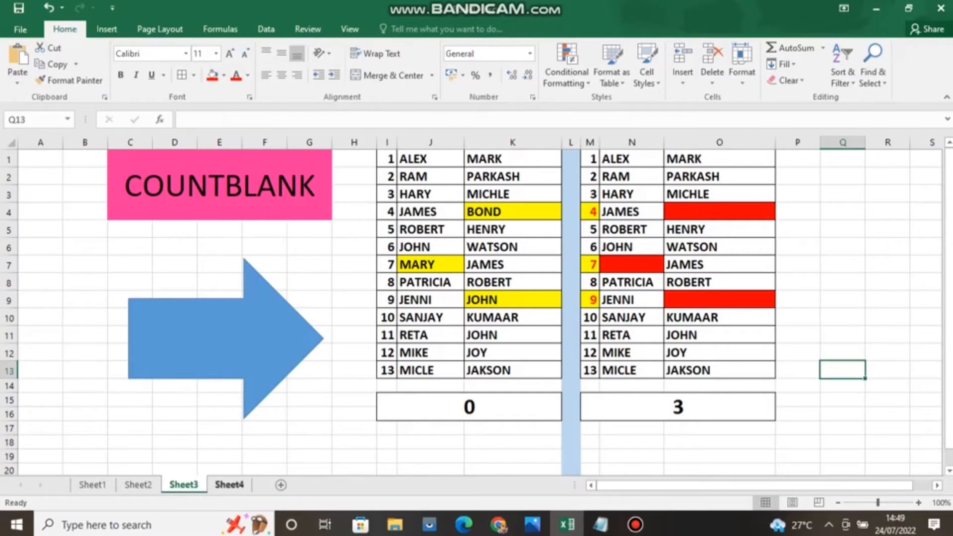
click(229, 484)
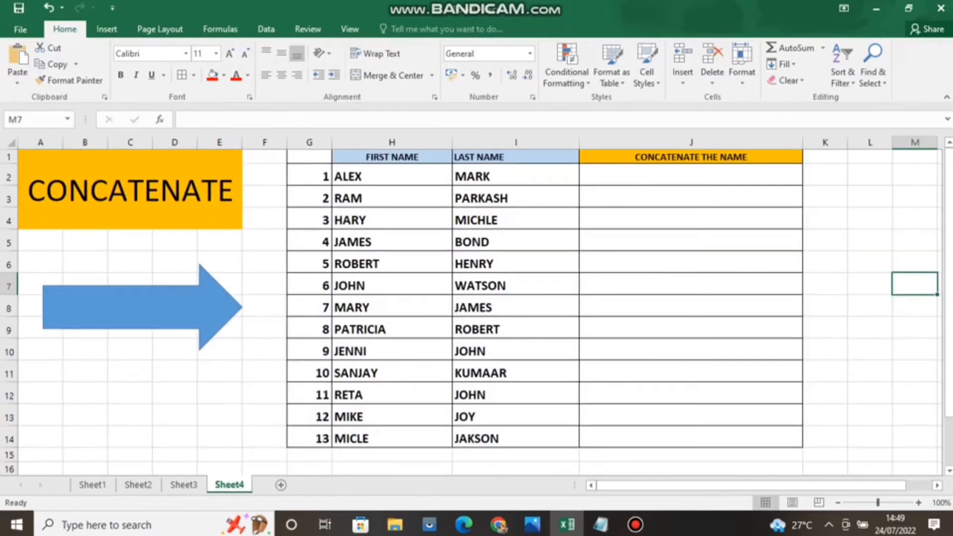
click(130, 190)
click(142, 307)
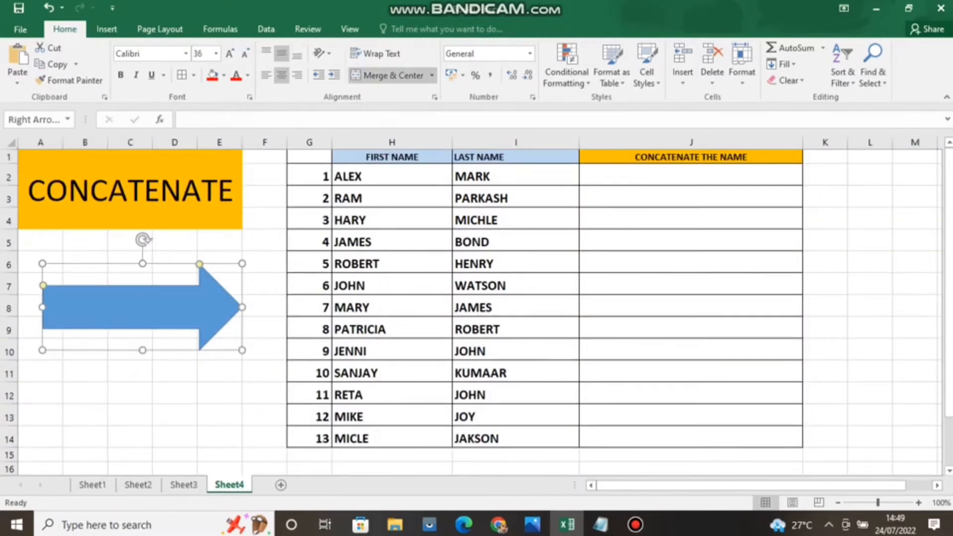
click(219, 393)
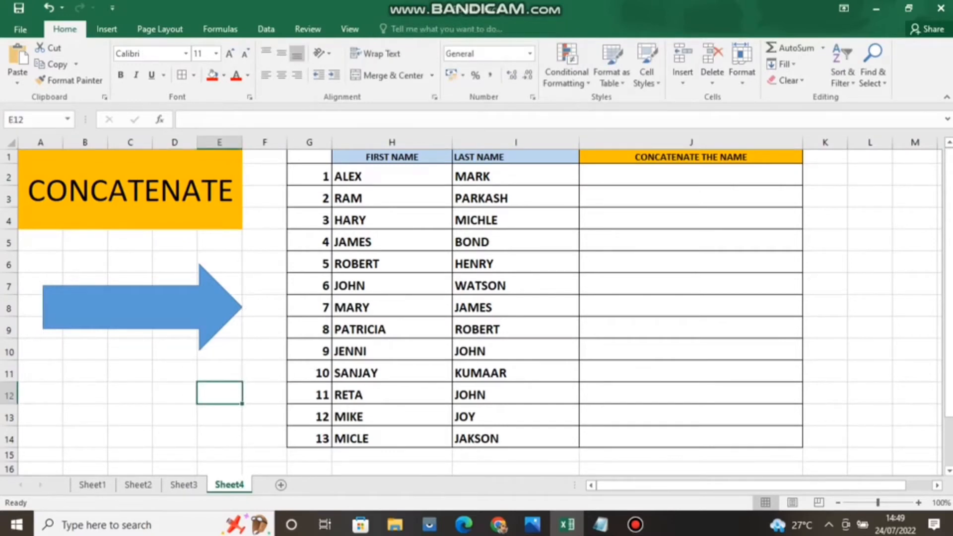
Increase the font size of the FIRST NAME and LAST NAME headers in H1:I1 to 24.
drag(392, 157, 516, 156)
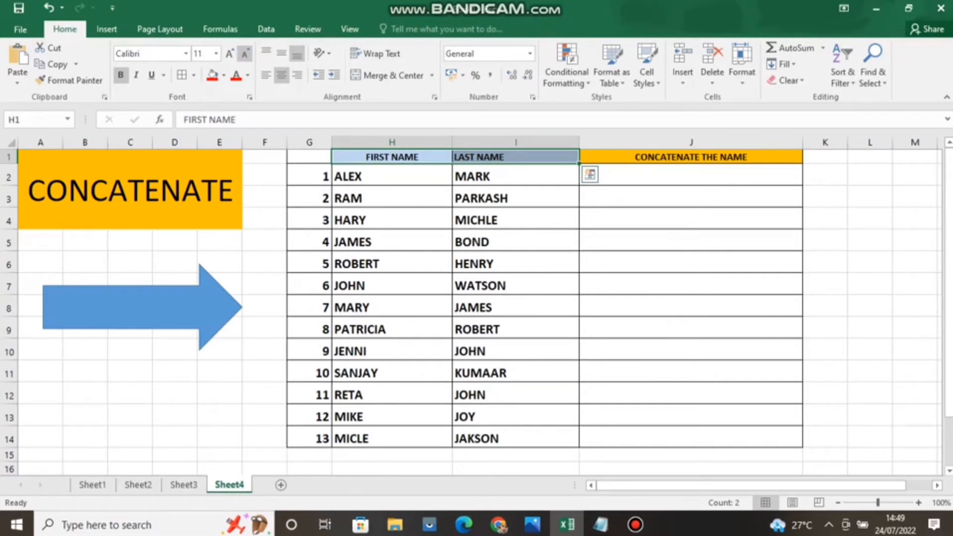
click(229, 53)
click(229, 53)
click(229, 53)
click(229, 54)
click(229, 53)
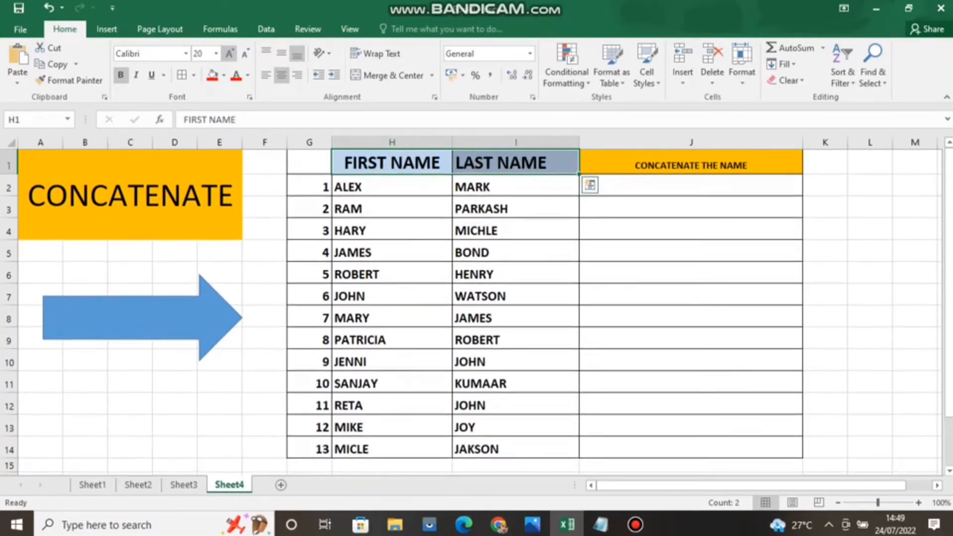
click(230, 53)
click(229, 53)
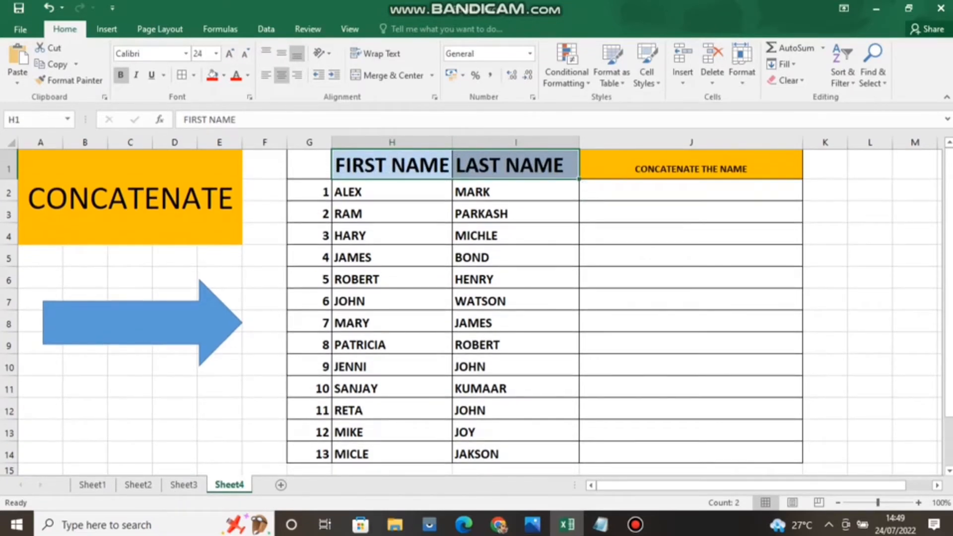
click(264, 212)
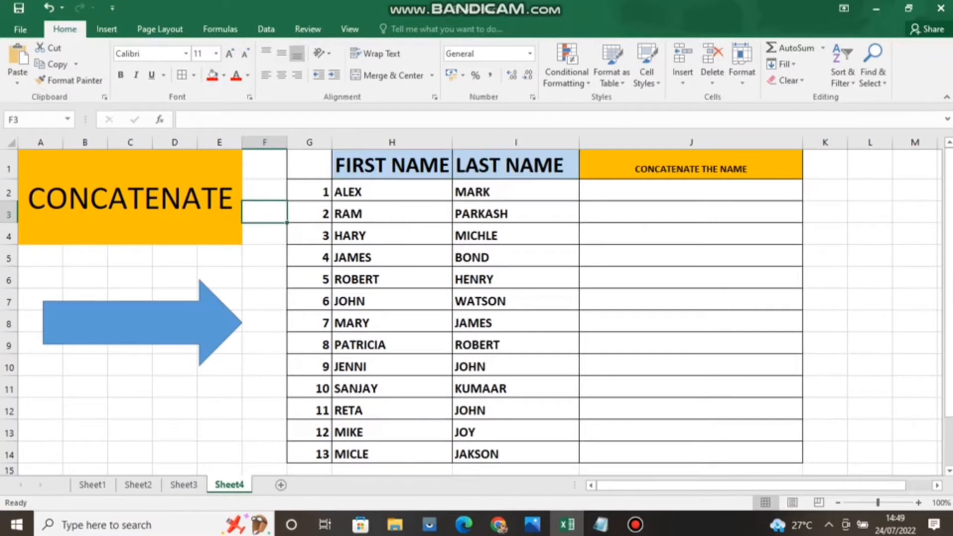
drag(309, 191, 309, 454)
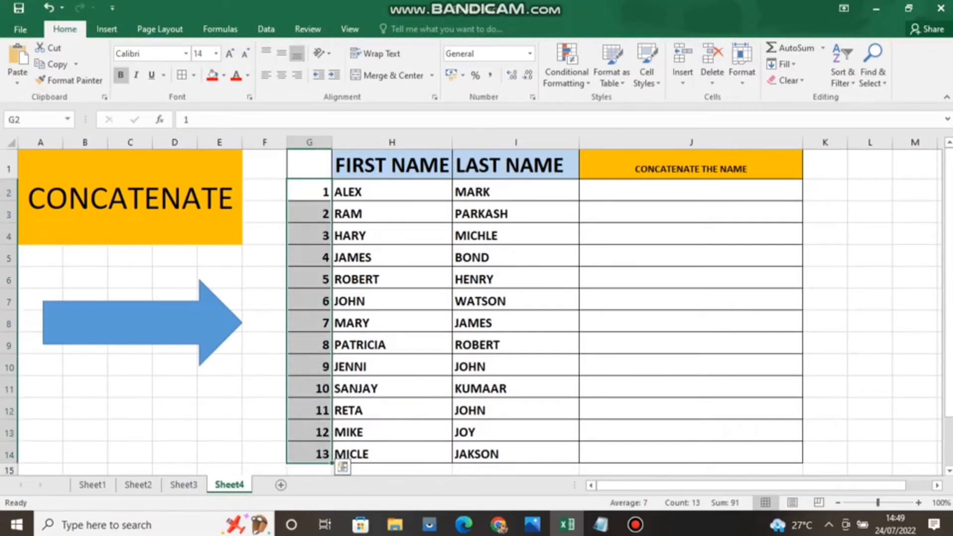
click(515, 279)
click(690, 190)
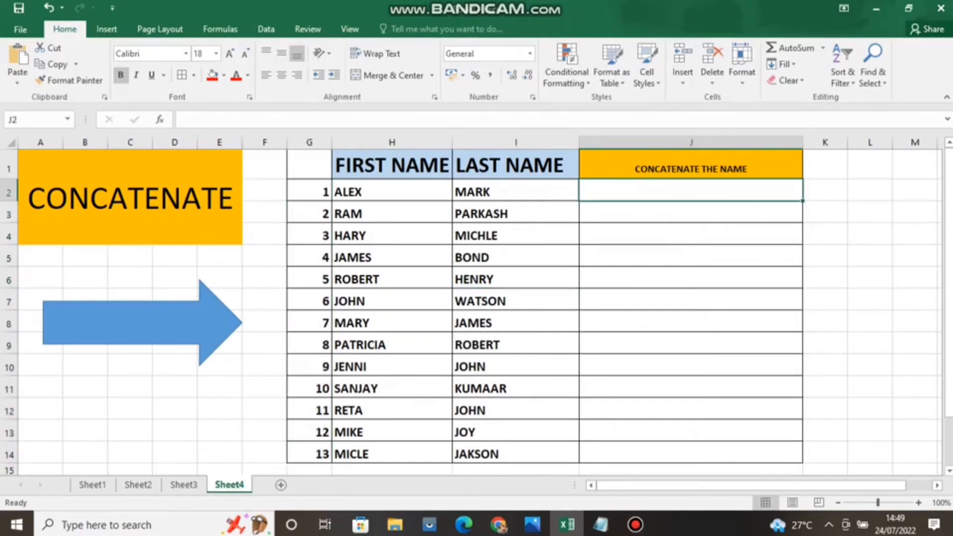
Increase the font size of the CONCATENATE THE NAME header in cell J1 to 20.
click(690, 166)
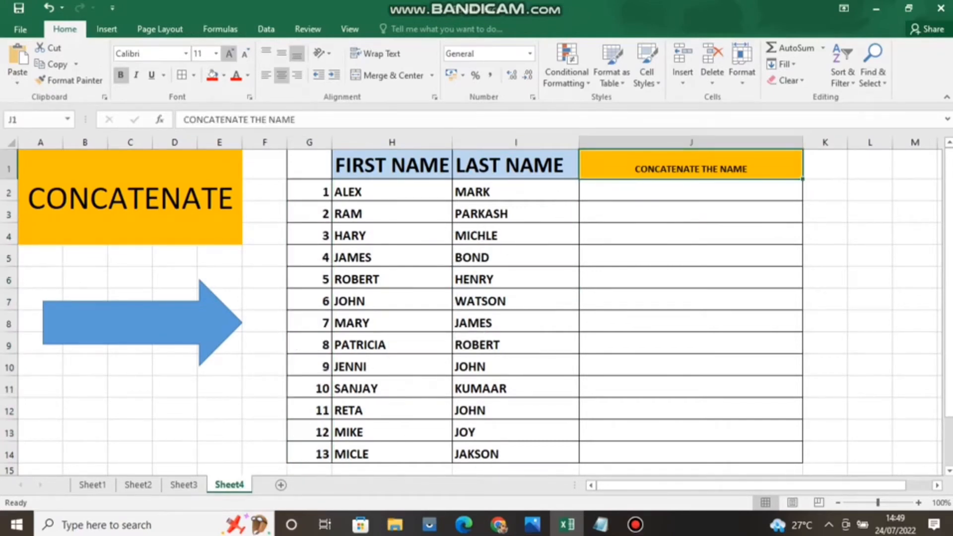
click(229, 53)
click(229, 53)
click(229, 53)
click(229, 54)
click(229, 53)
click(229, 53)
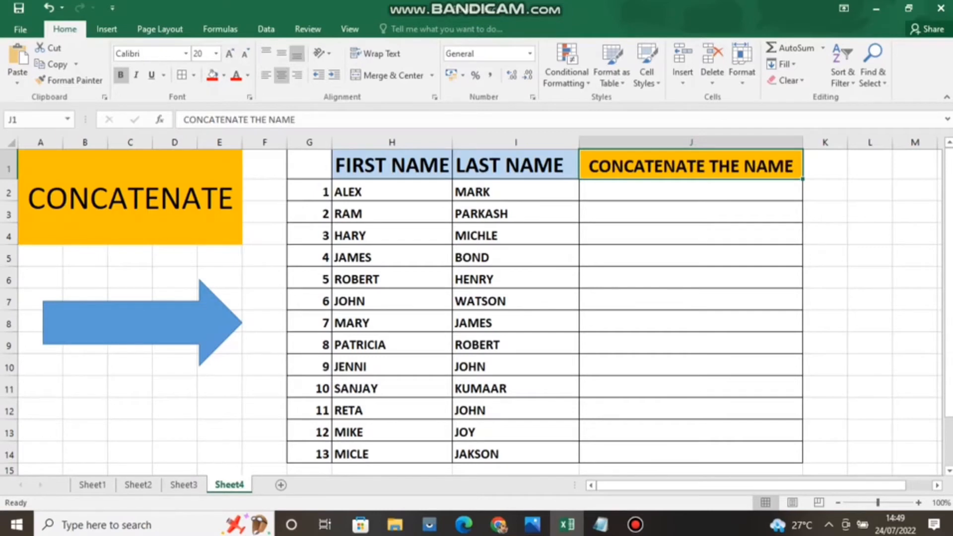
click(870, 256)
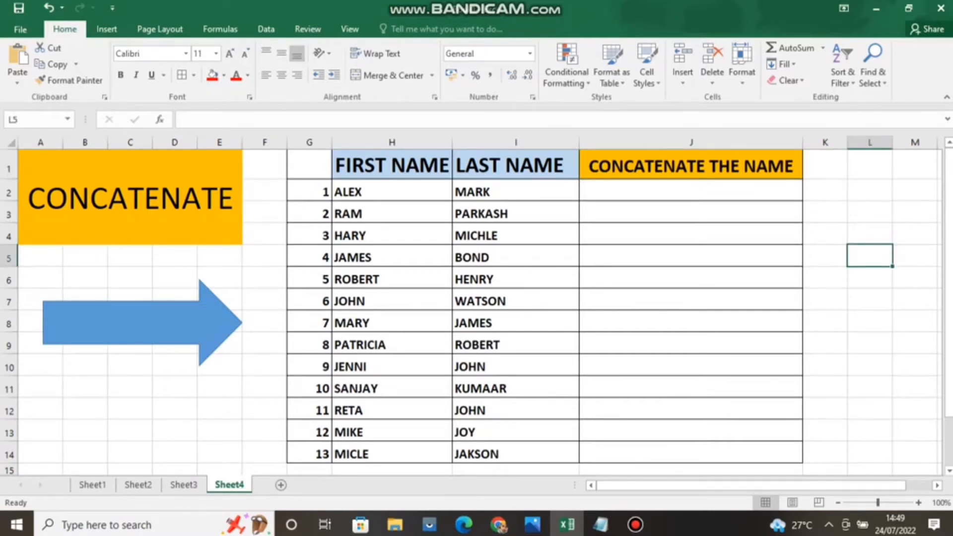
Enter the formula =CONCATENATE(H2,I2) in cell J2 to join the first and last name of the first row.
click(690, 191)
text(=)
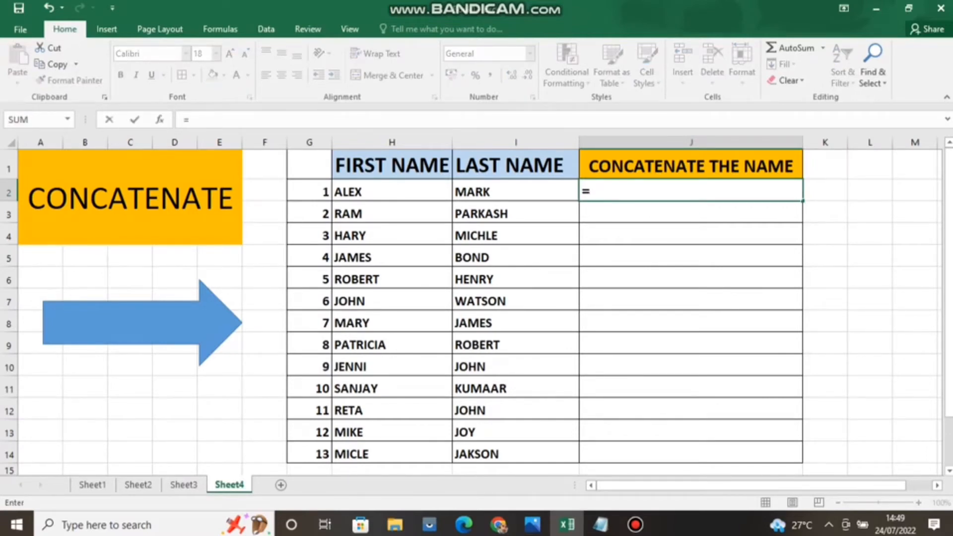
text(CON)
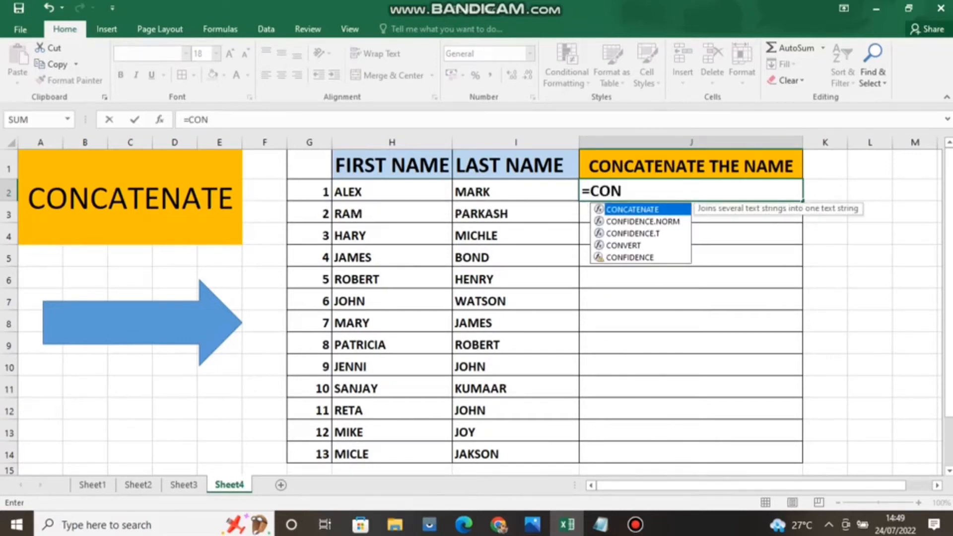
text(CATENATE)
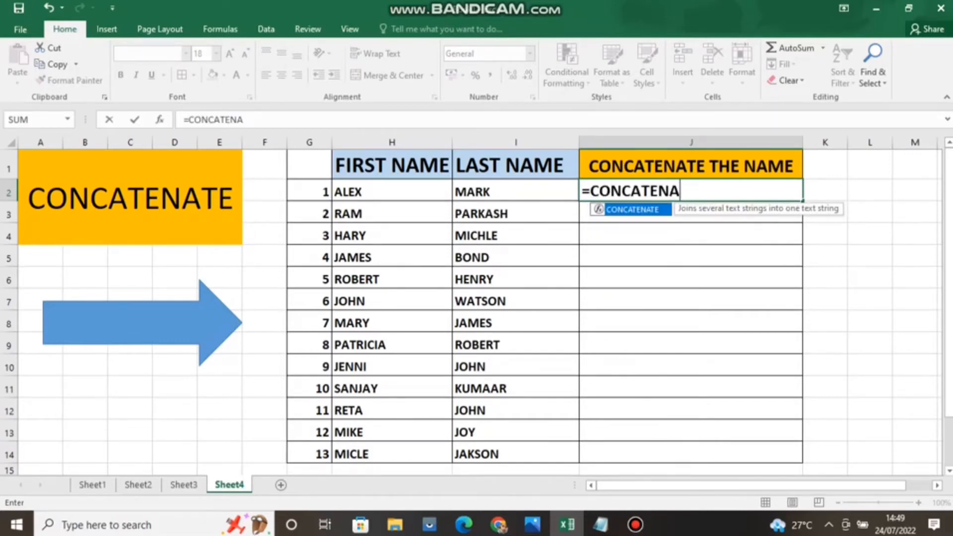
text(()
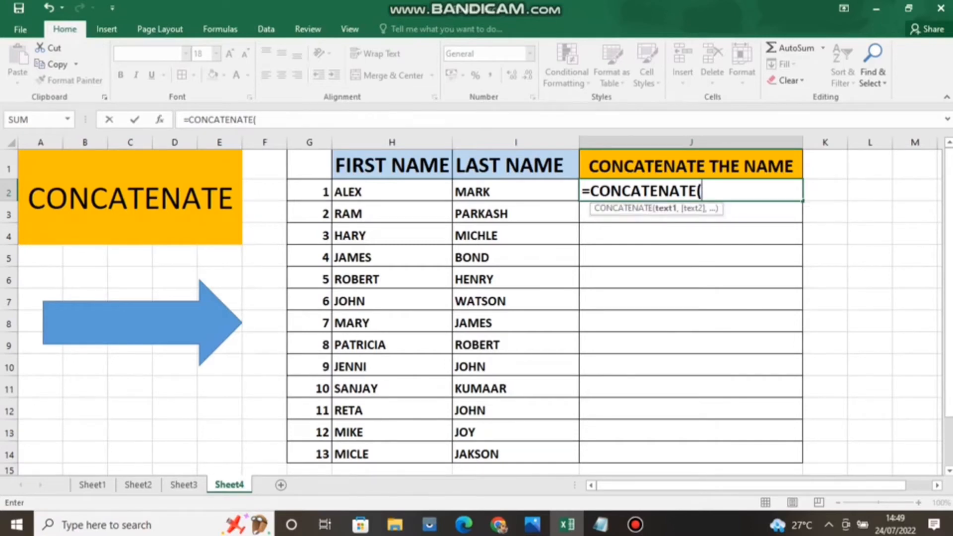
click(392, 191)
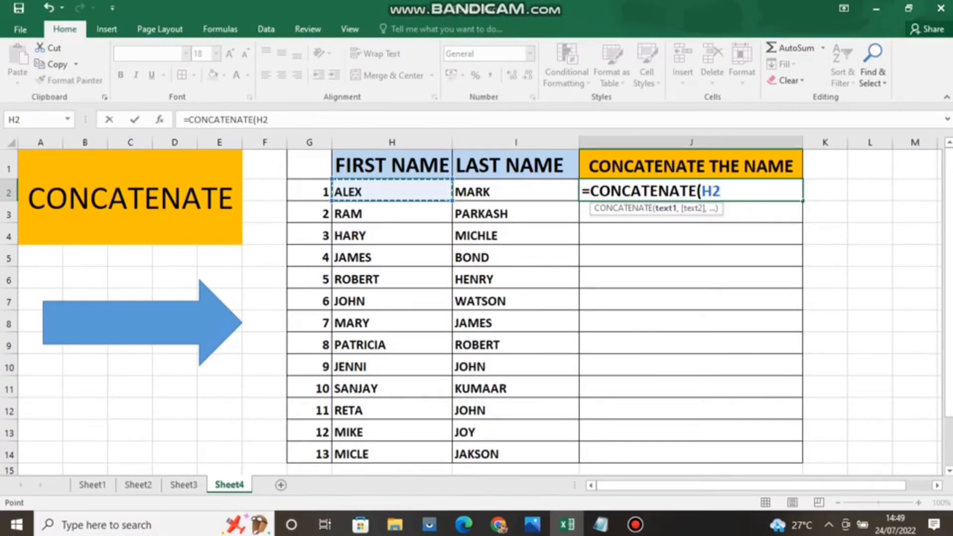
text(,)
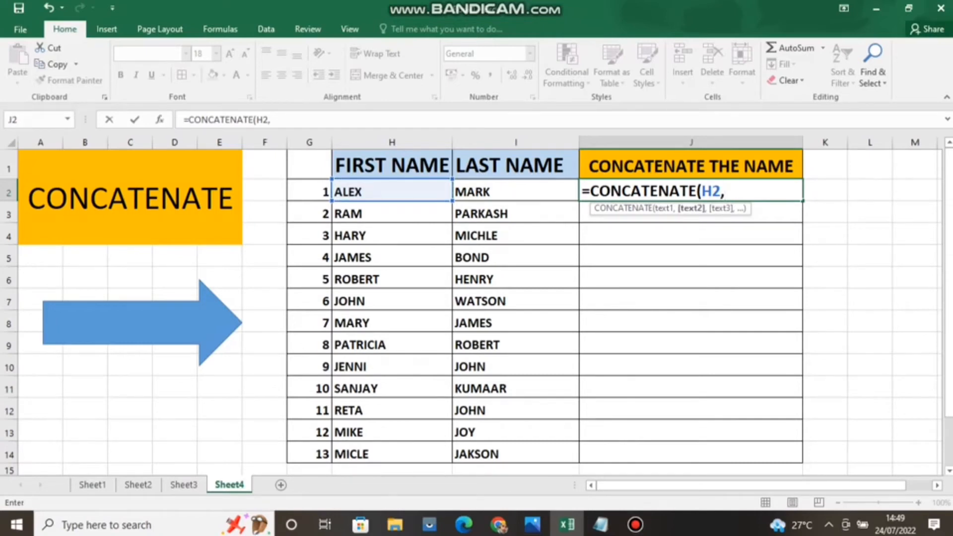
click(515, 192)
text())
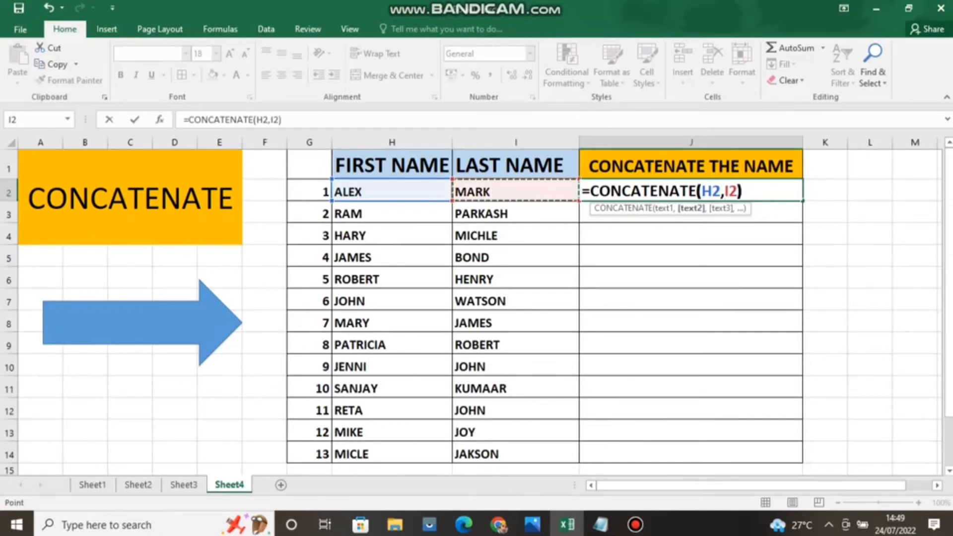
key(Return)
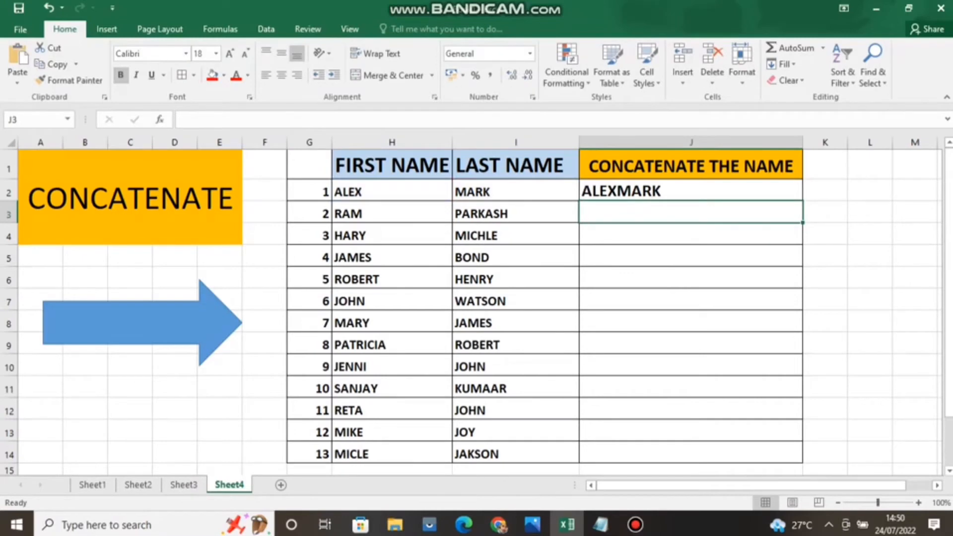
Review the CONCATENATE formula in cell J2 and its source cells H2 and I2.
double_click(610, 191)
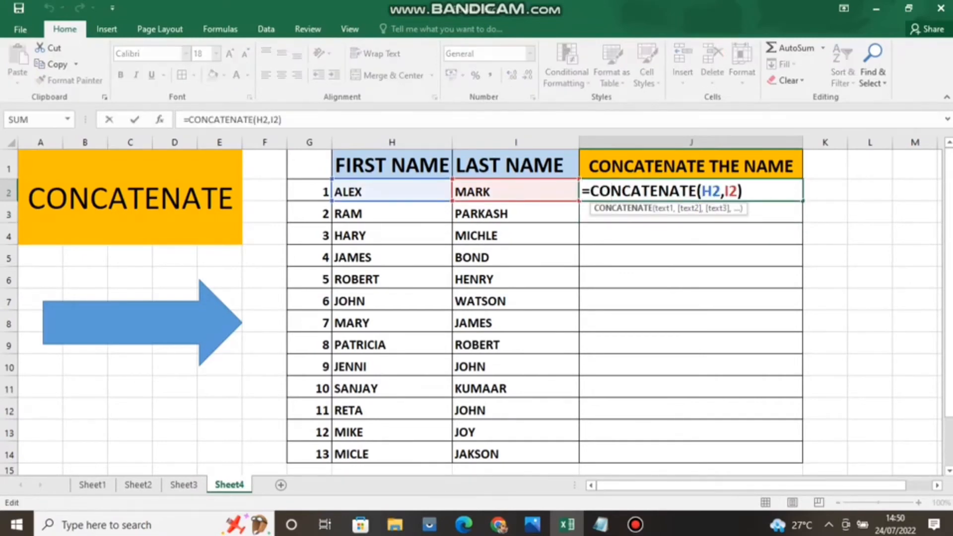
key(Return)
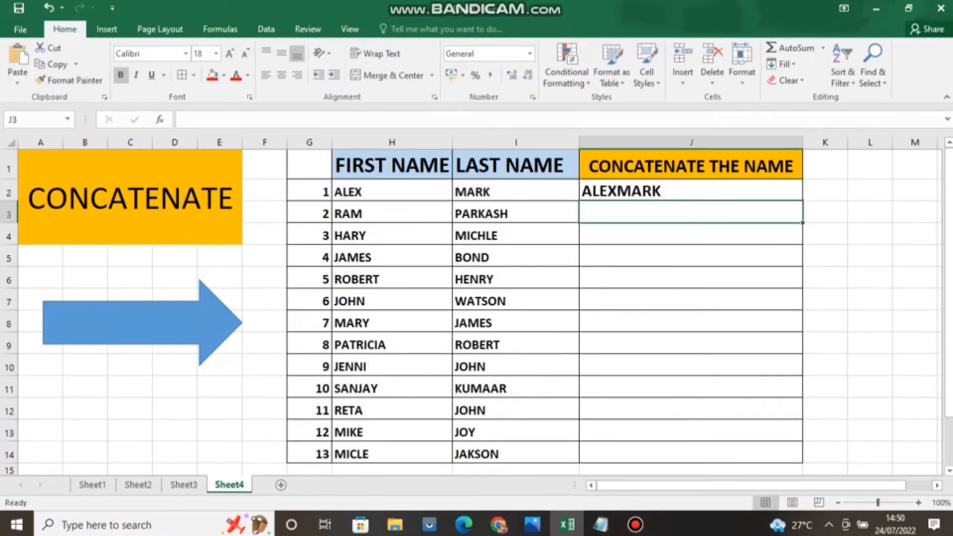
click(690, 191)
mouse_move(690, 191)
mouse_down()
mouse_move(690, 257)
mouse_move(690, 192)
mouse_up()
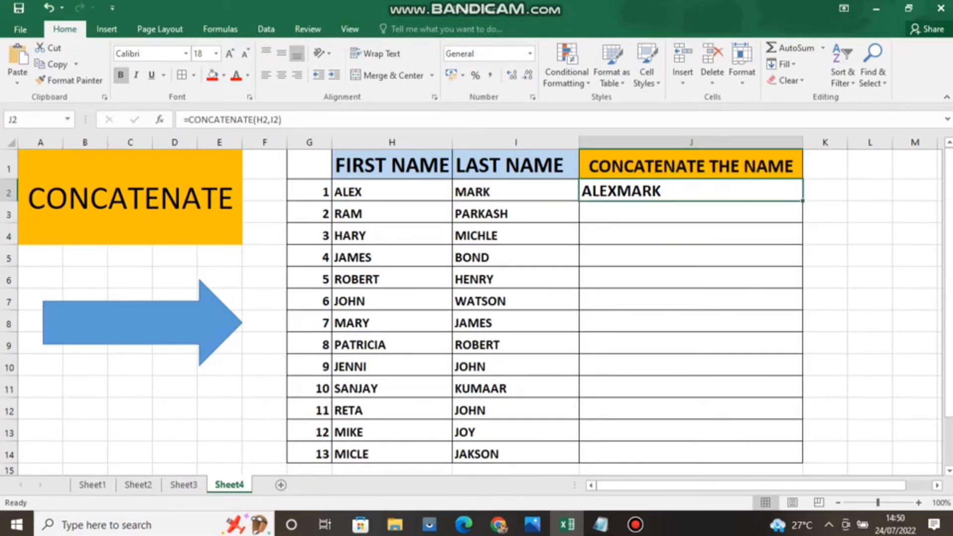
click(690, 213)
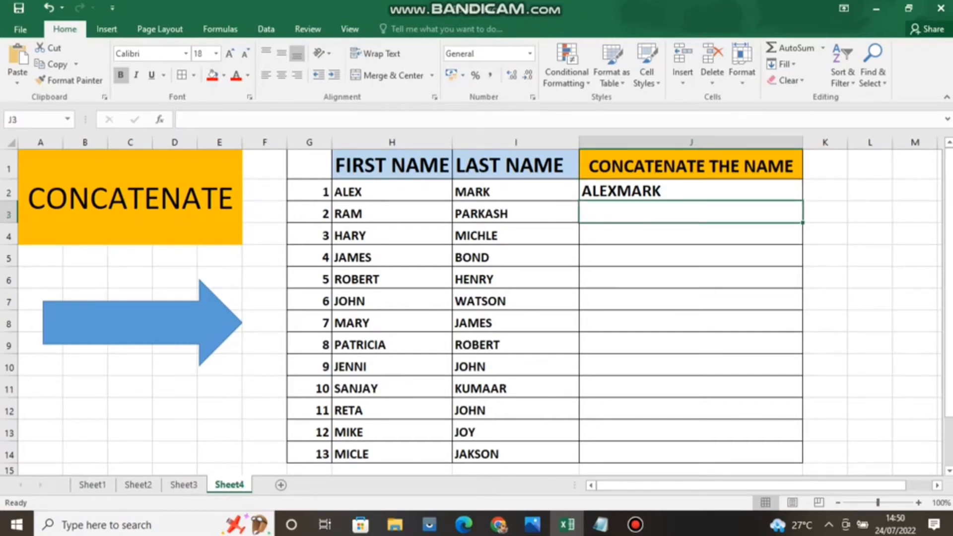
click(392, 191)
click(515, 192)
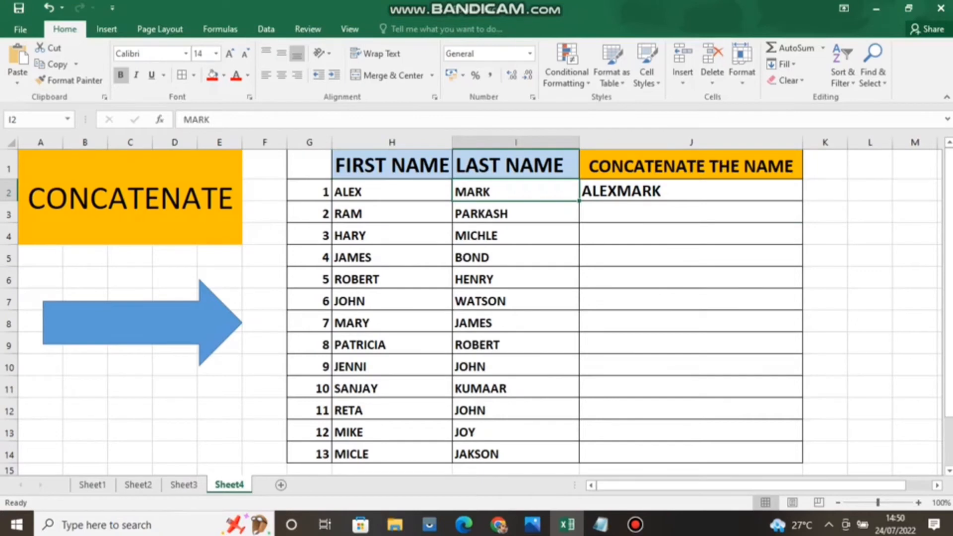
Enter the formula =CONCATENATE(H3,I3) in cell J3 to join the second row's first and last name.
click(690, 213)
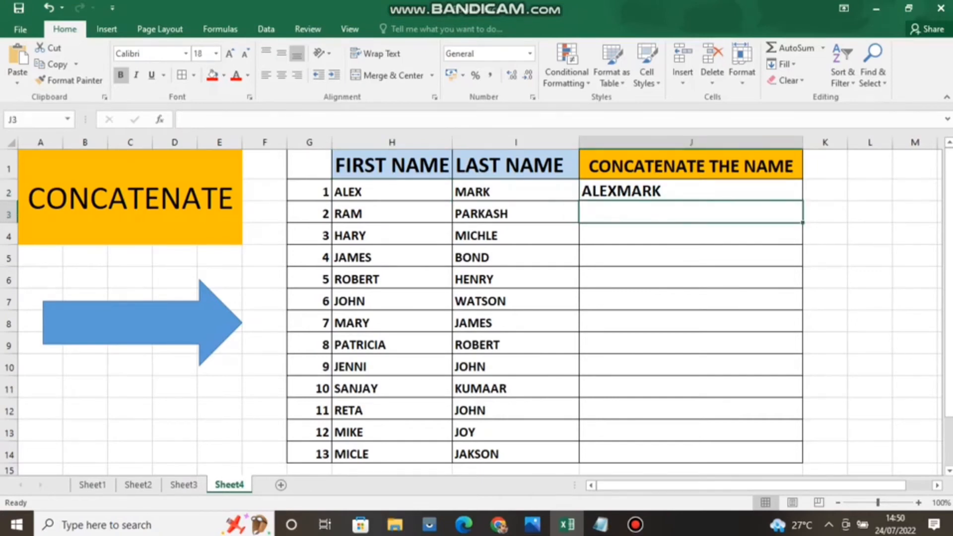
text(=)
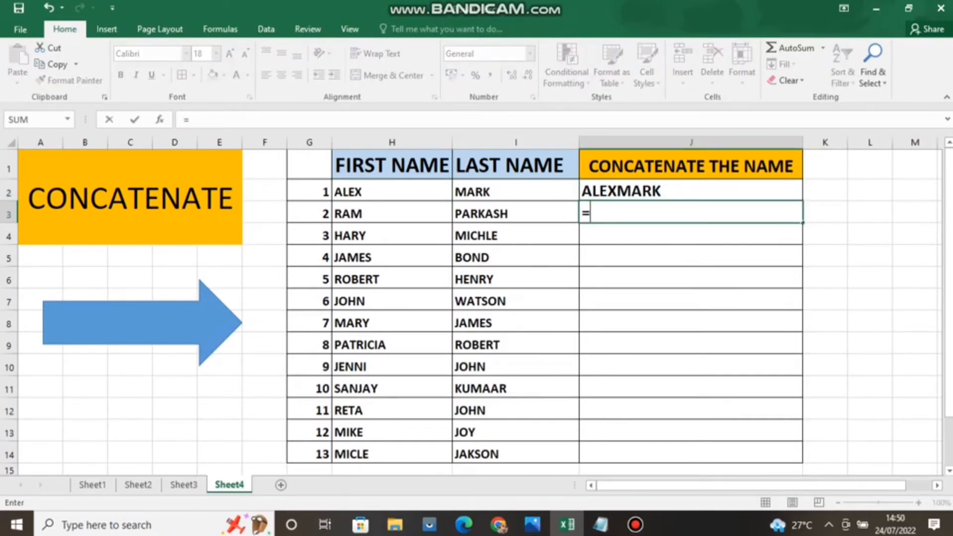
text(CON)
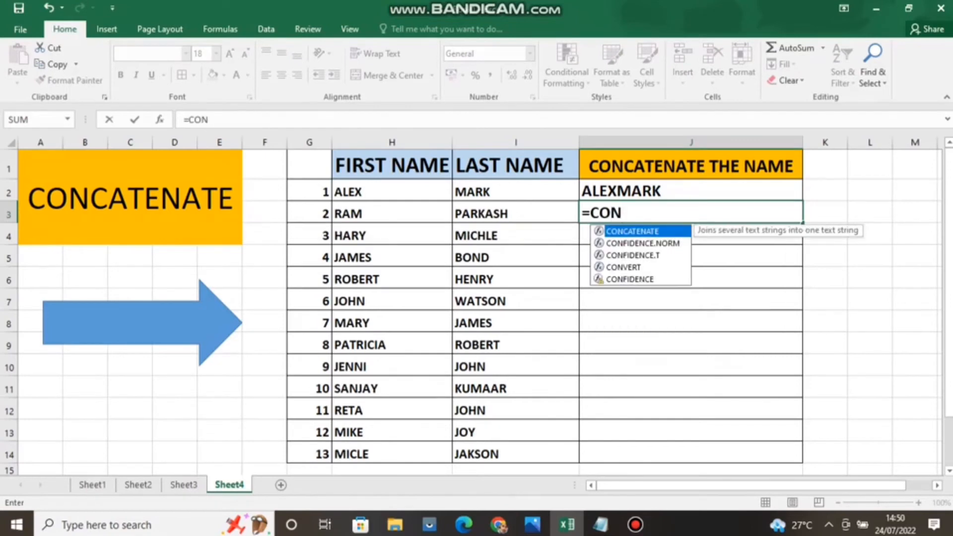
text(CATENA)
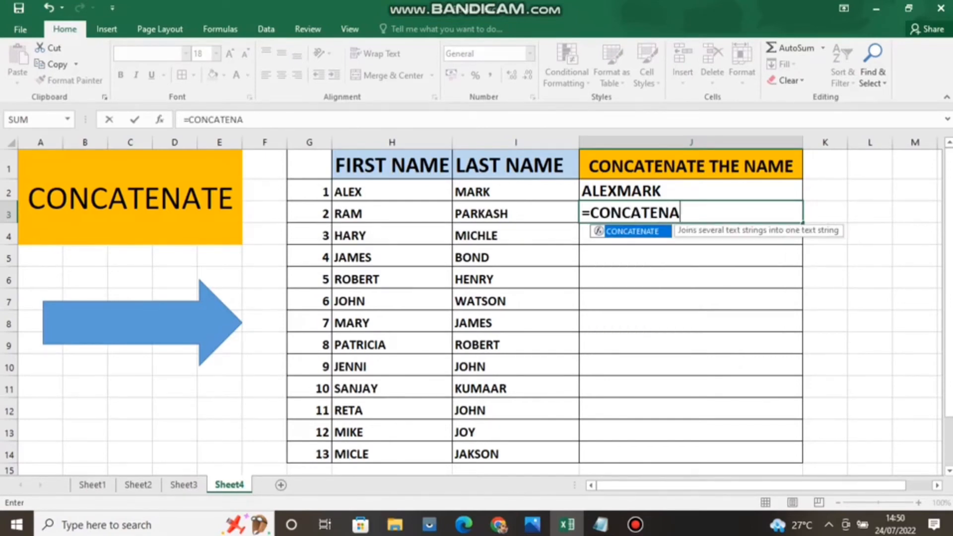
text(TE()
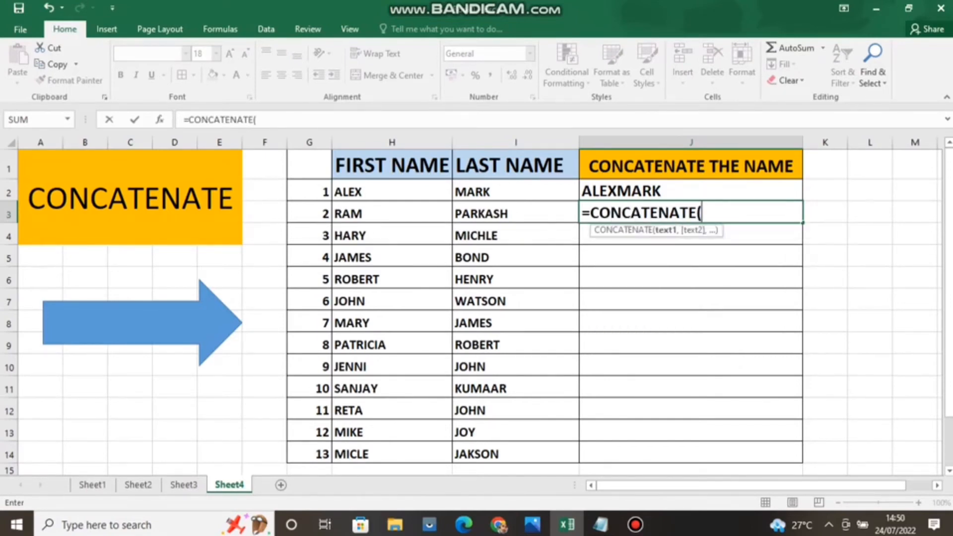
click(391, 214)
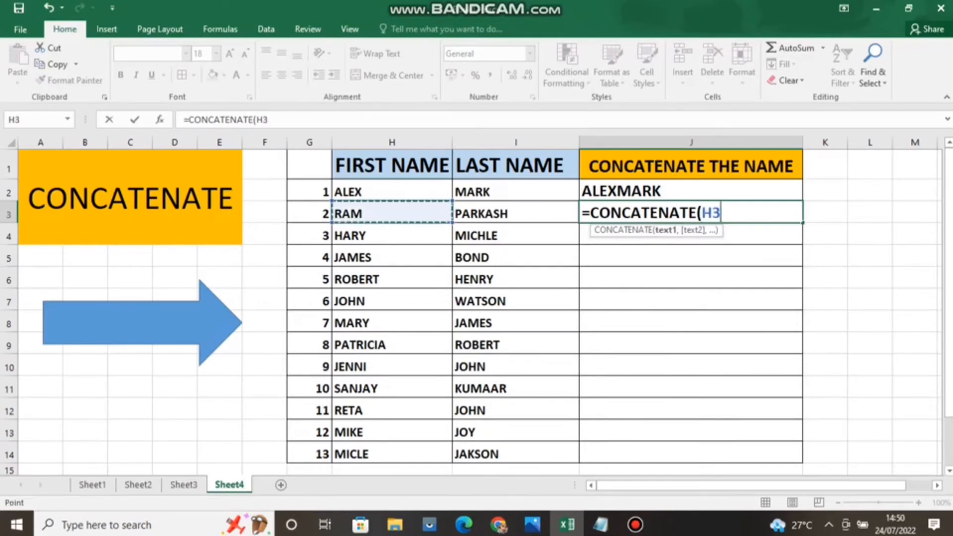
text(,)
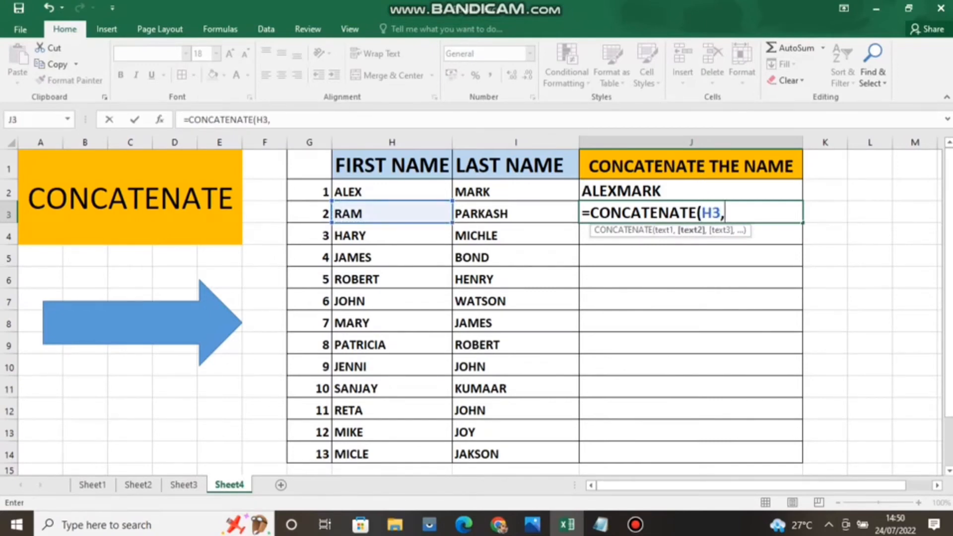
click(515, 213)
text())
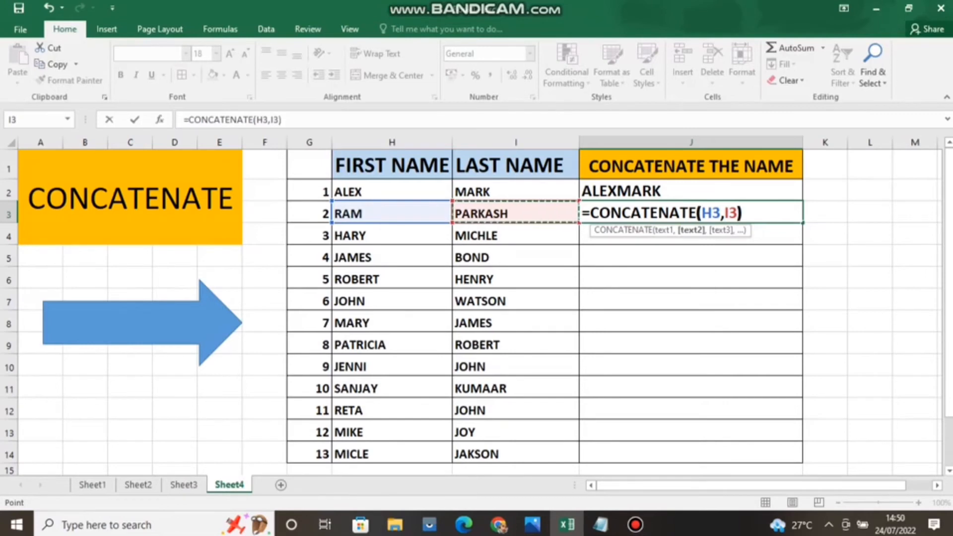
key(Return)
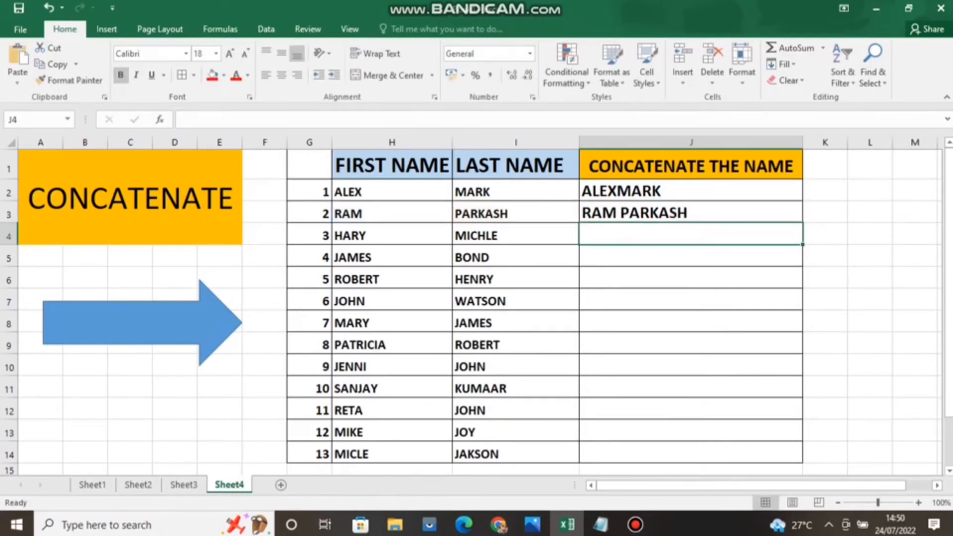
Review the CONCATENATE formula in cell J3 and the empty result cells J4:J14 beneath it.
click(690, 212)
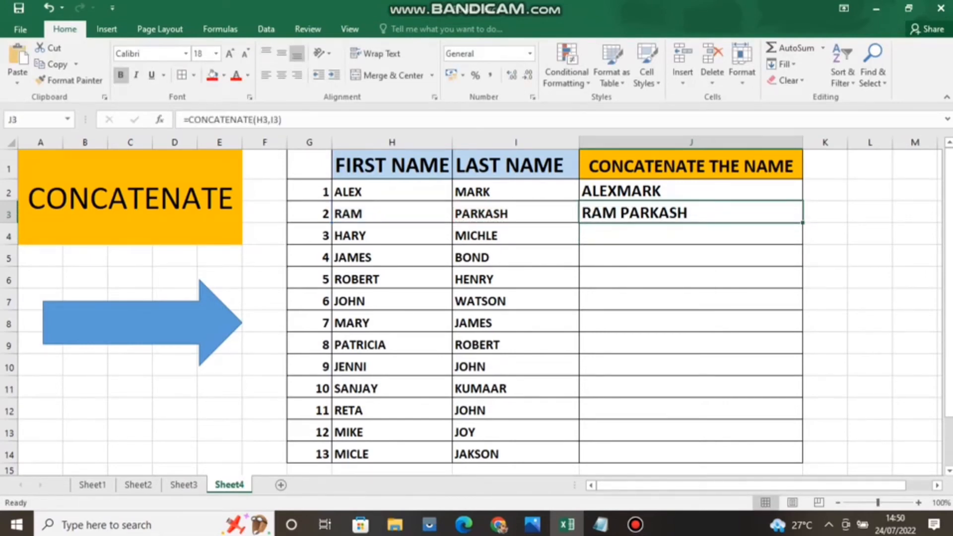
drag(690, 234, 690, 366)
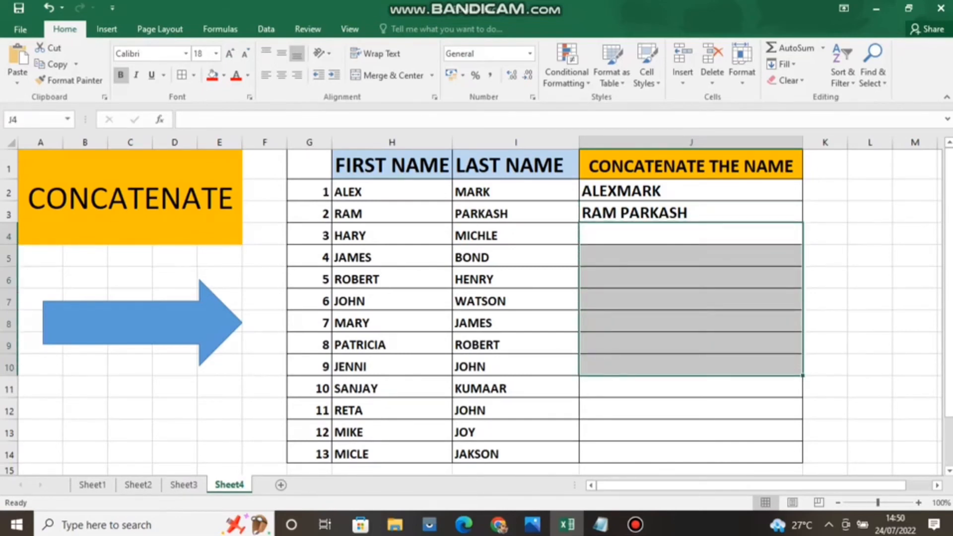
click(915, 386)
drag(690, 234, 690, 453)
scroll(690, 454, down, 1)
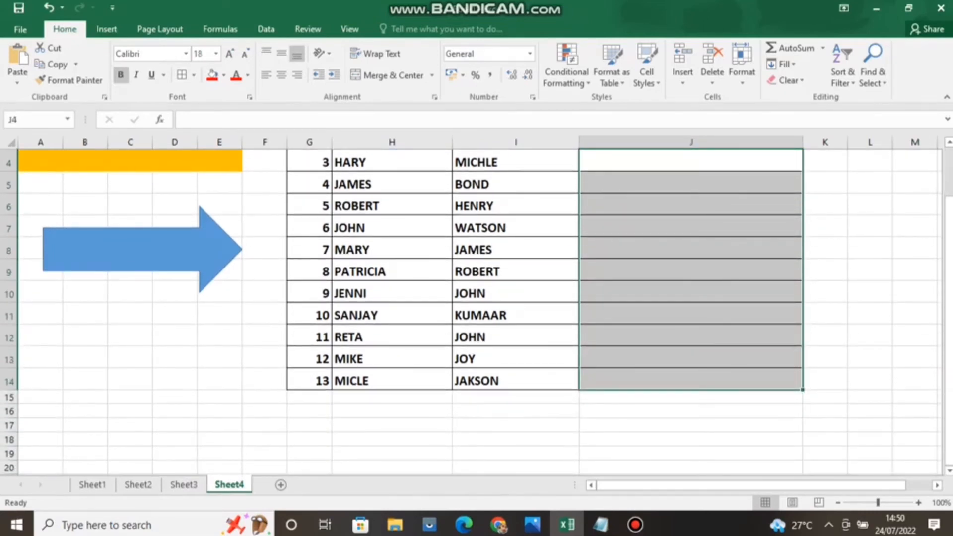
scroll(690, 347, down, 2)
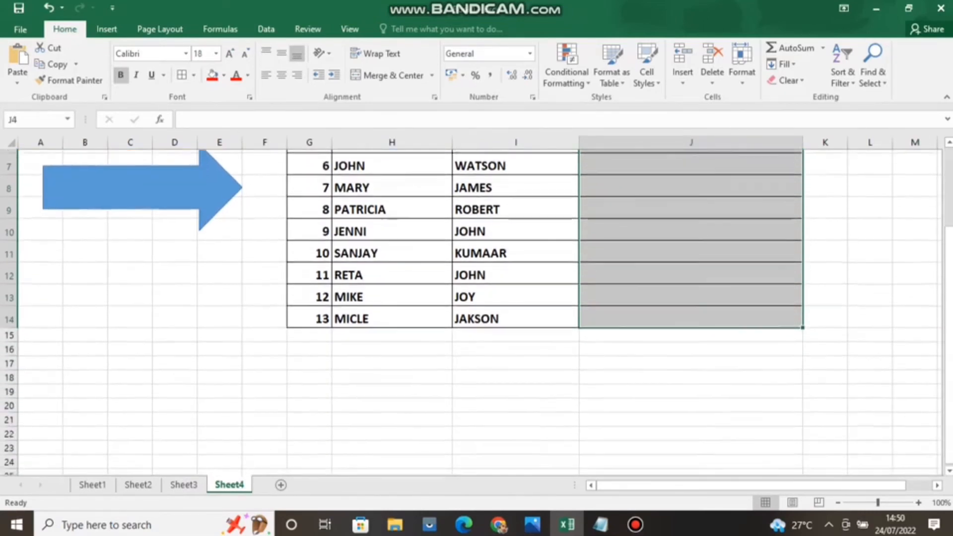
scroll(690, 347, up, 3)
click(690, 213)
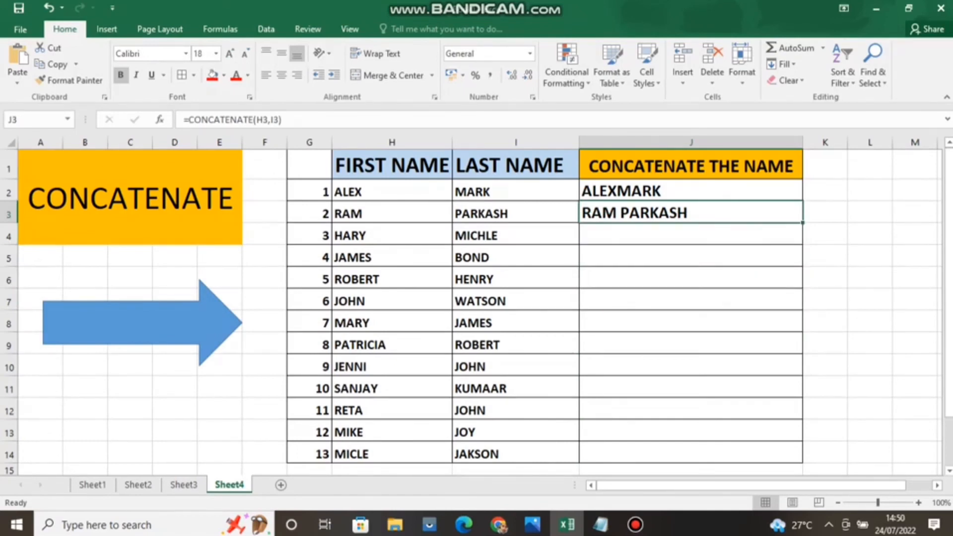
double_click(701, 214)
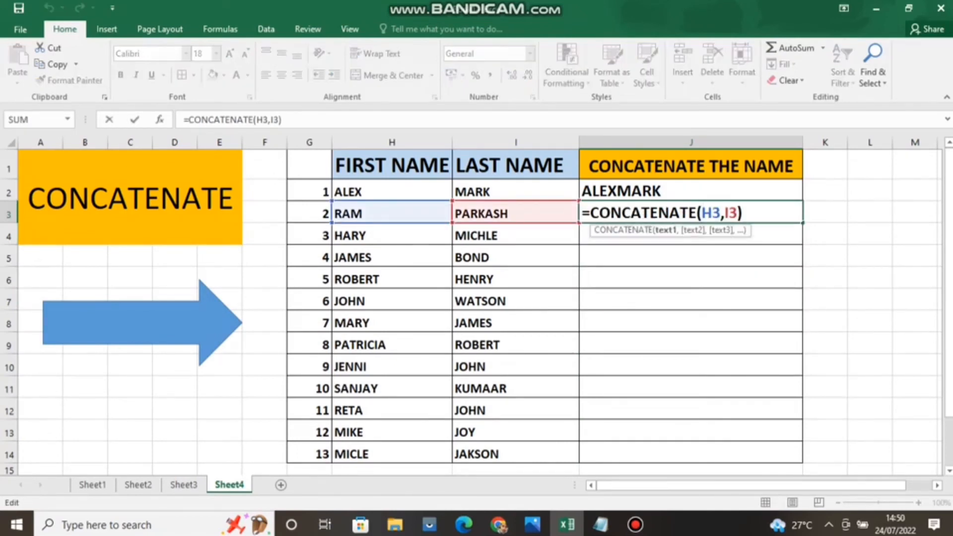
key(Return)
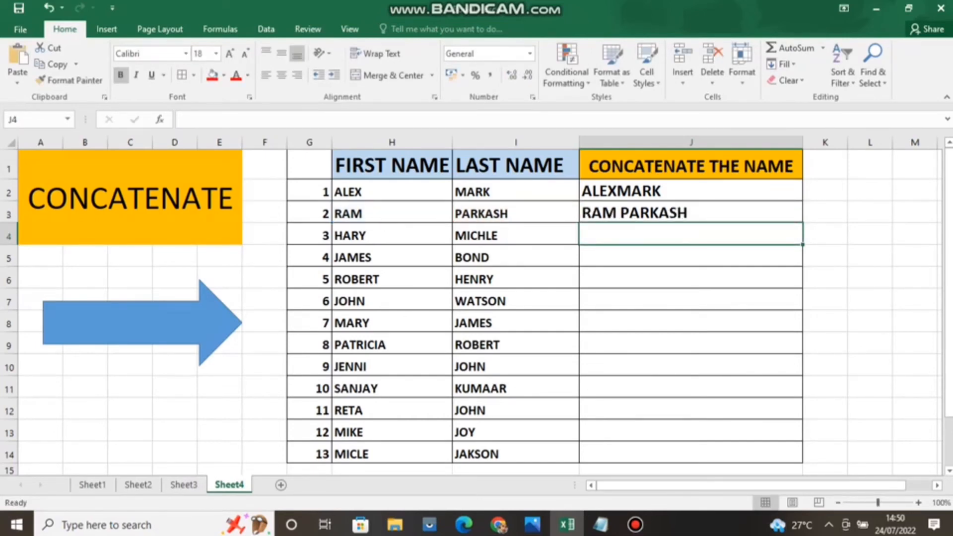
Enter the formula =CONCATENATE(H4,I4) in cell J4 to join the third row's first and last name.
text(=C)
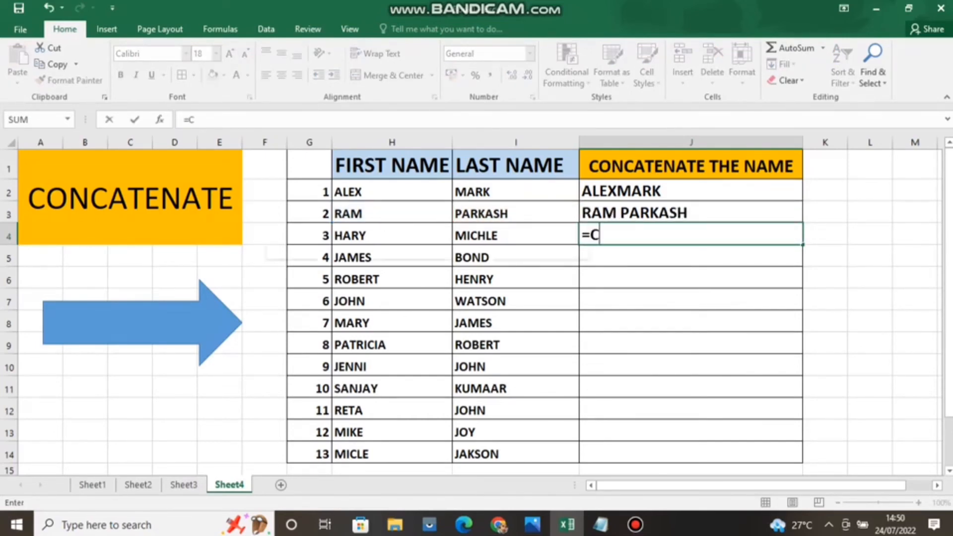
text(ONCAT)
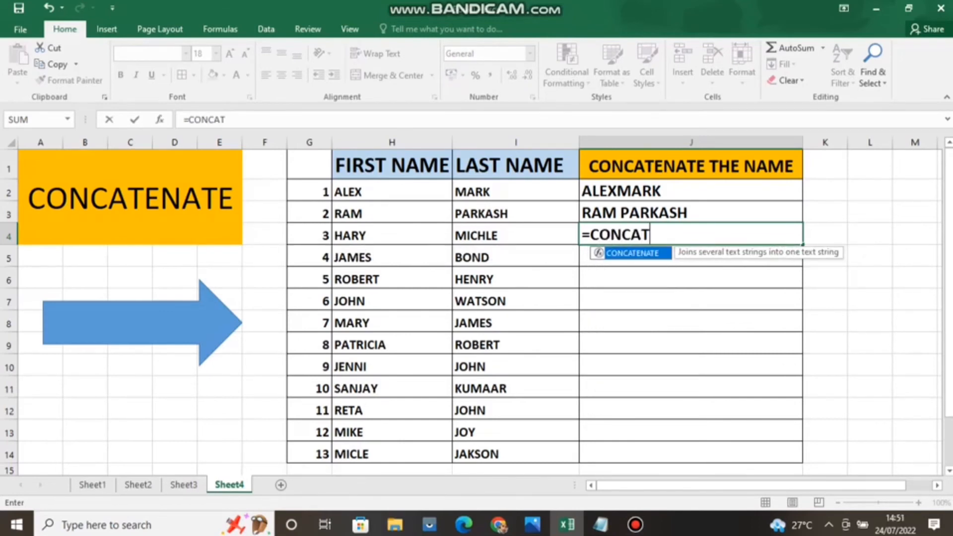
text(ENATE)
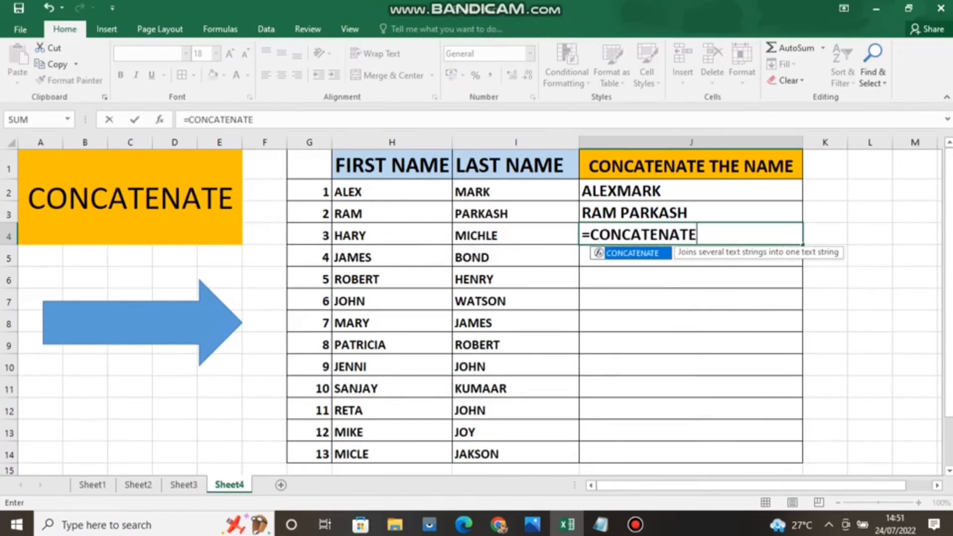
text(()
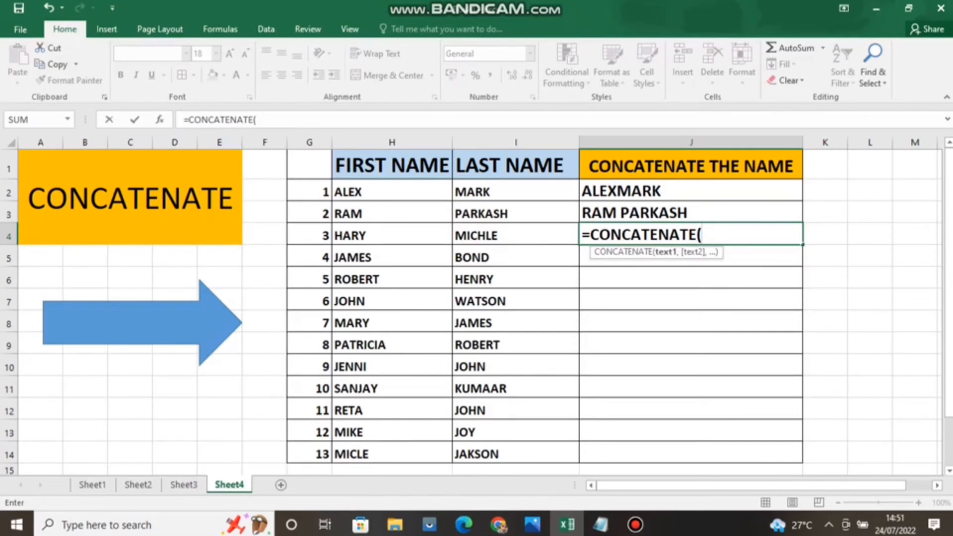
click(392, 235)
text(,)
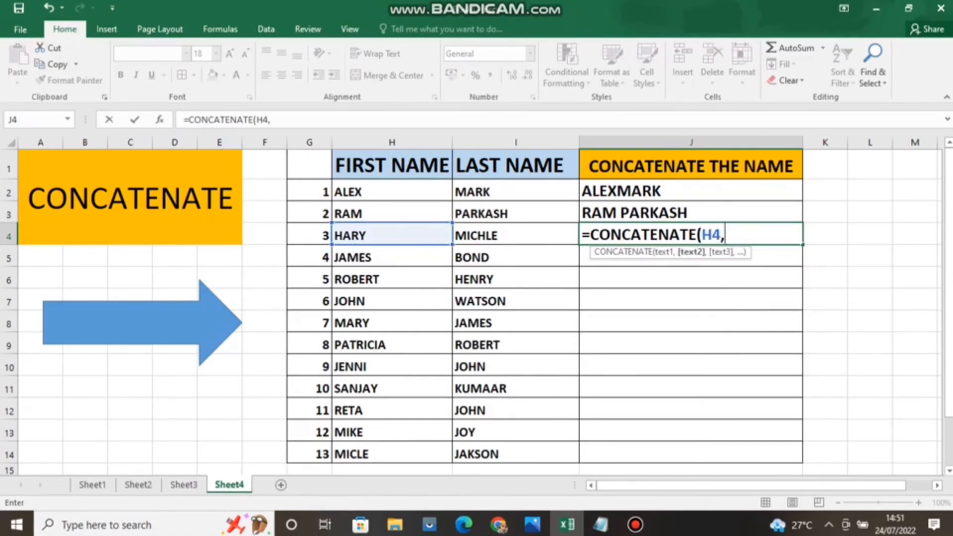
click(516, 235)
text())
key(Return)
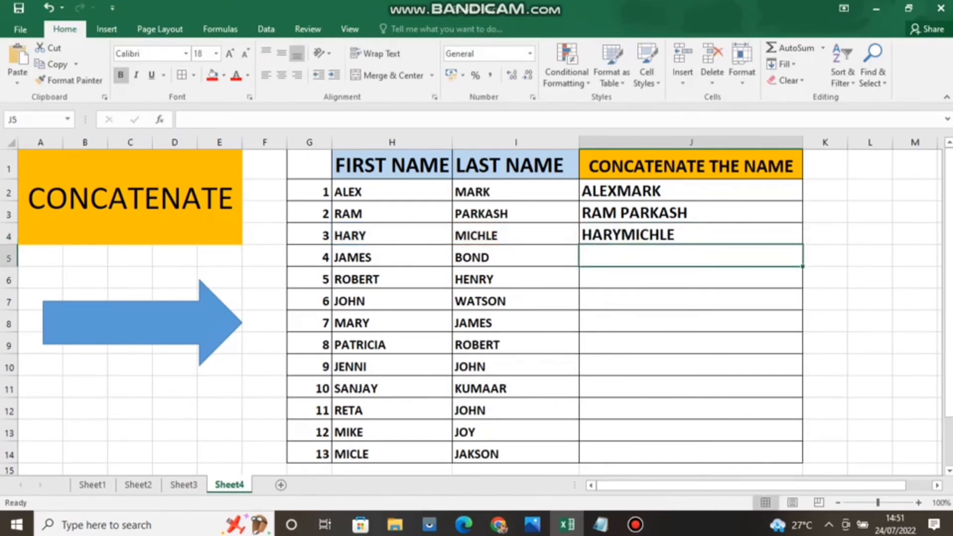
Check the formulas in cells J2 to J4 and clear the contents of J2:J4.
click(690, 191)
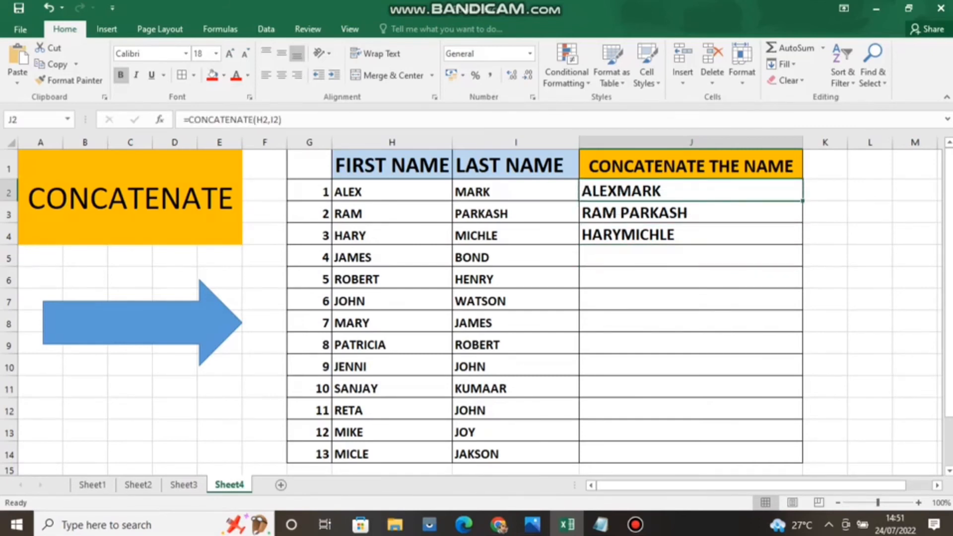
click(690, 213)
click(691, 234)
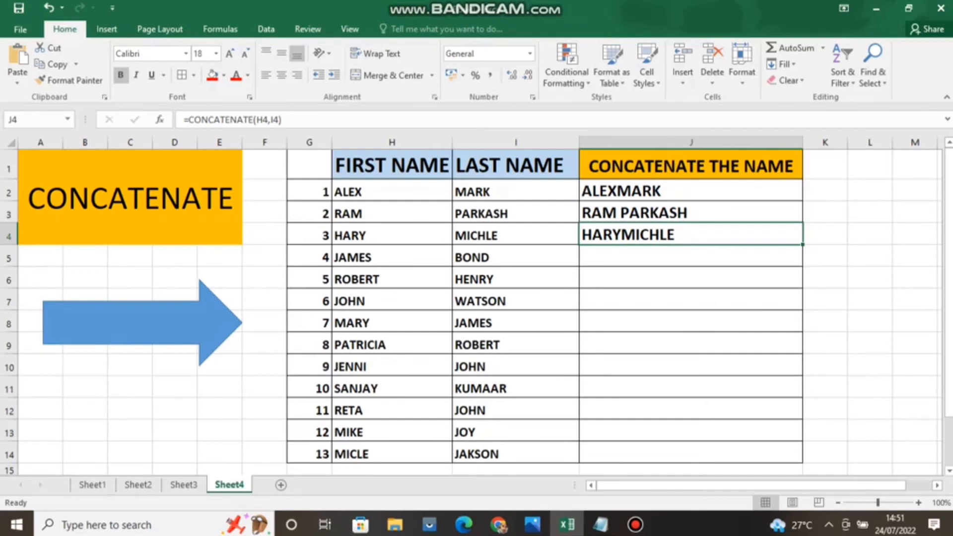
click(690, 190)
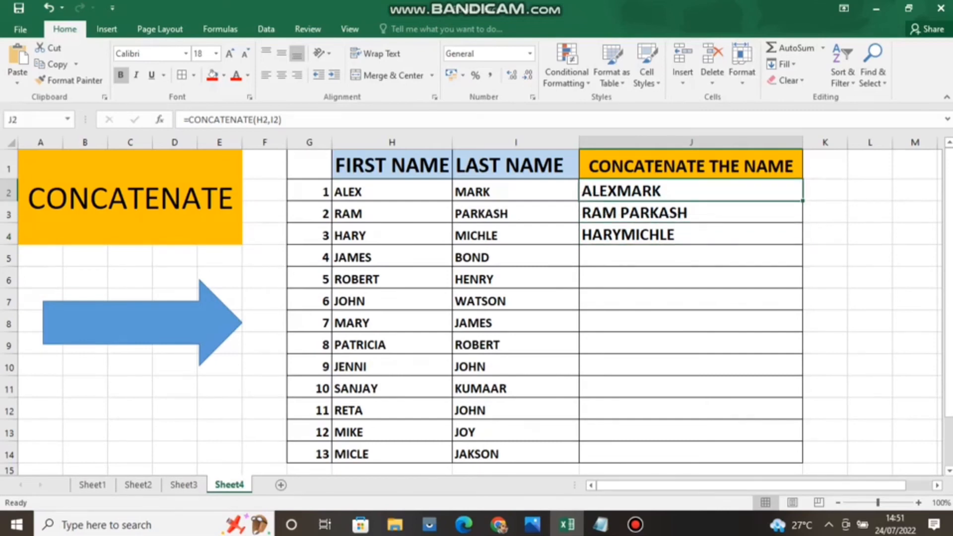
click(869, 277)
drag(690, 191, 690, 234)
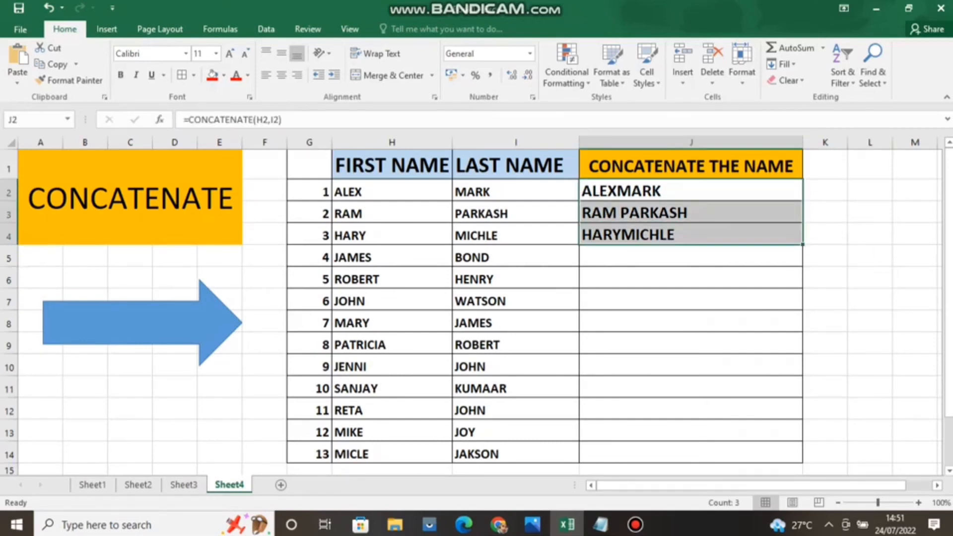
key(Delete)
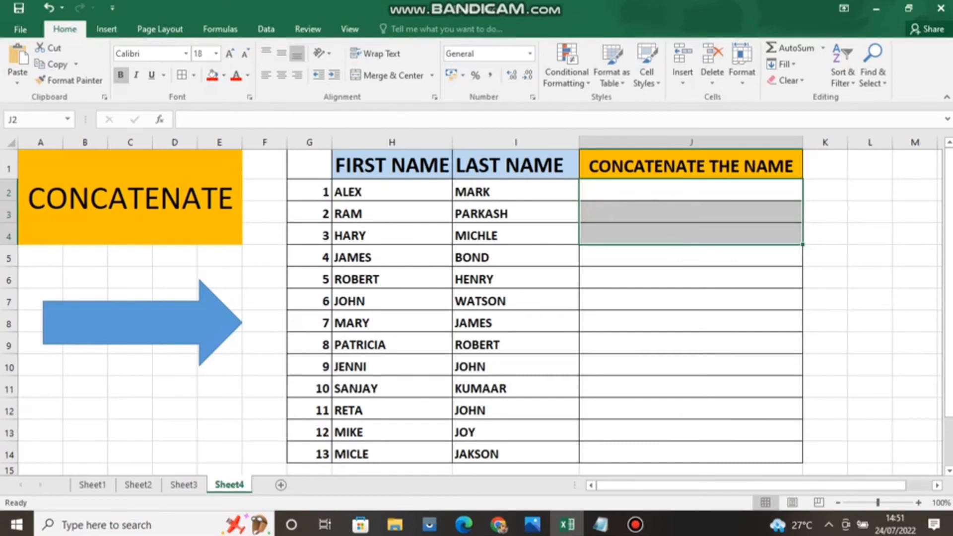
click(825, 278)
Enter =CONCATENATE(H2," ",I2) in cell J2 to join the first and last name with spaces between them.
click(690, 190)
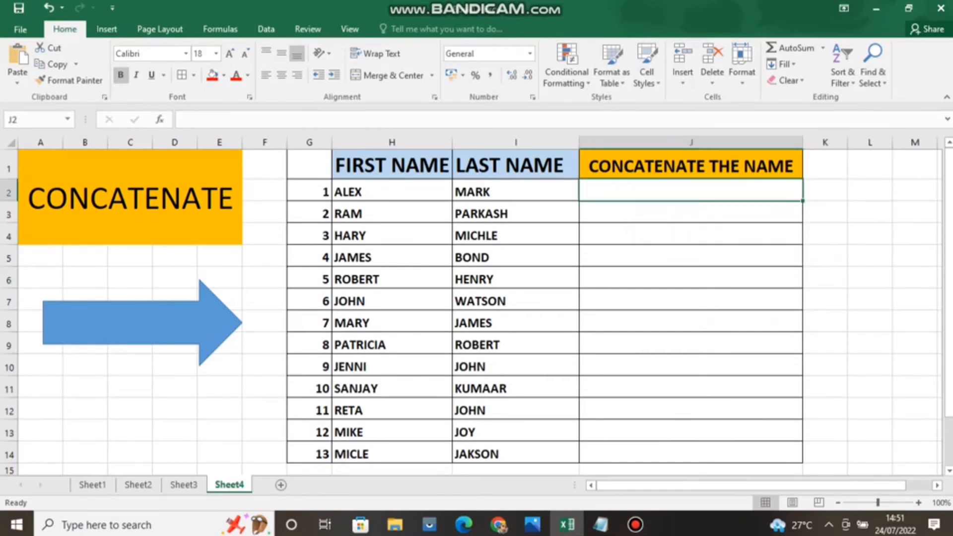
text(=CON)
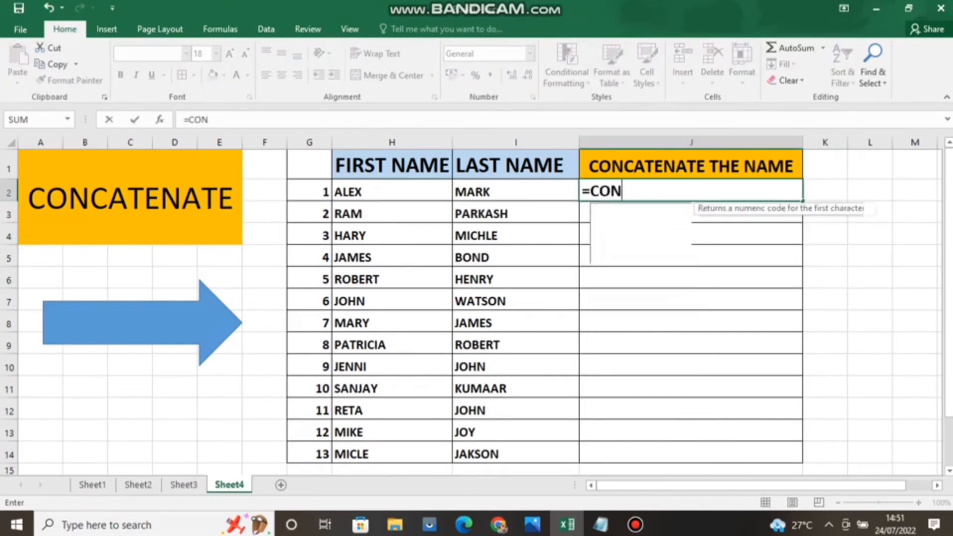
text(CATEN)
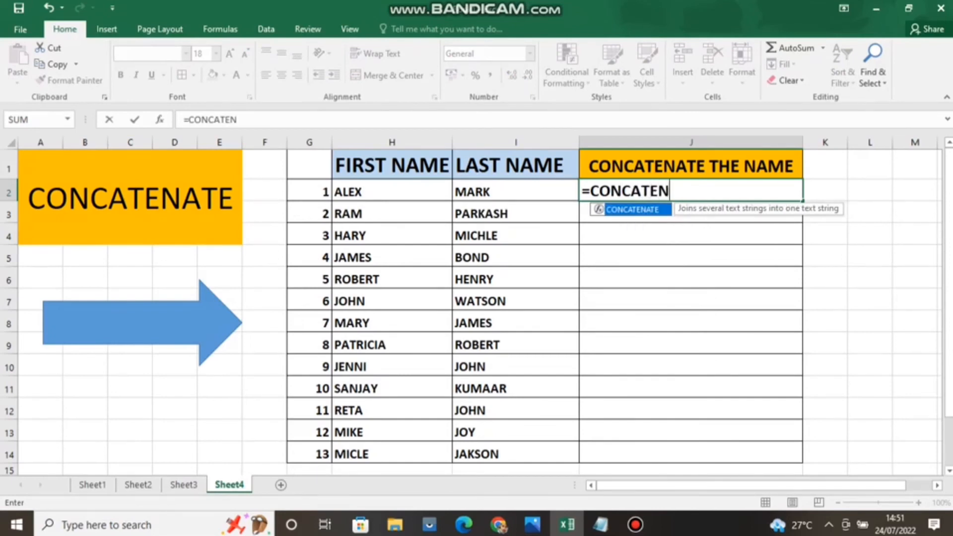
text(ATE()
click(392, 191)
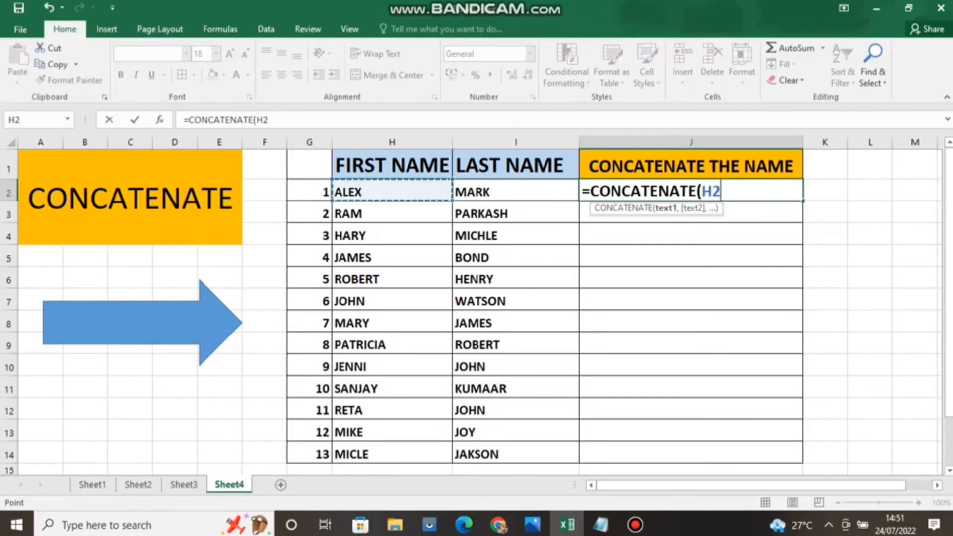
text(,)
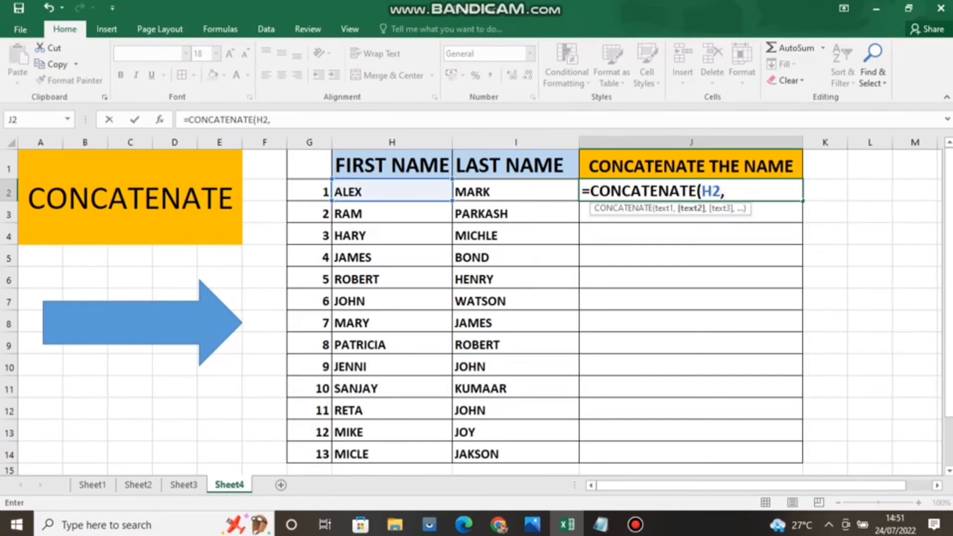
text("   ",)
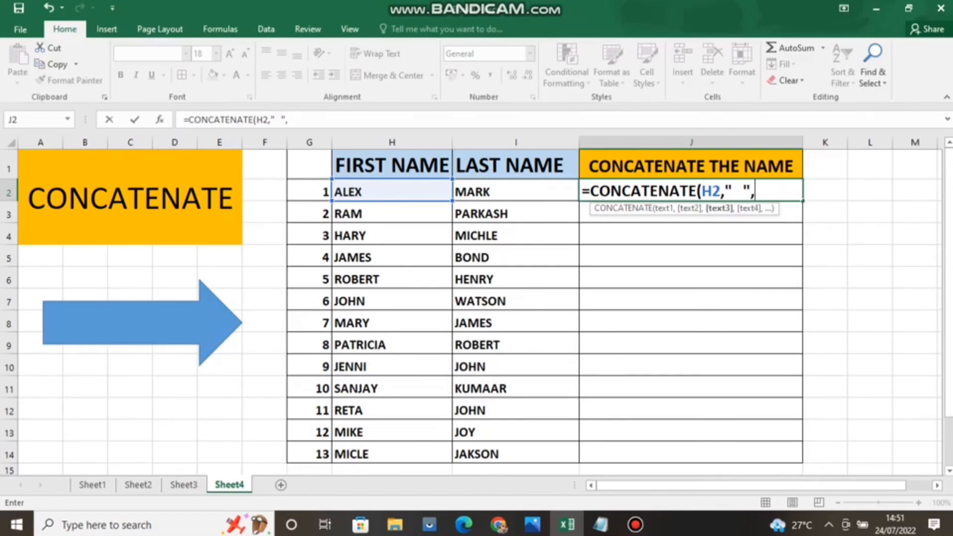
click(515, 191)
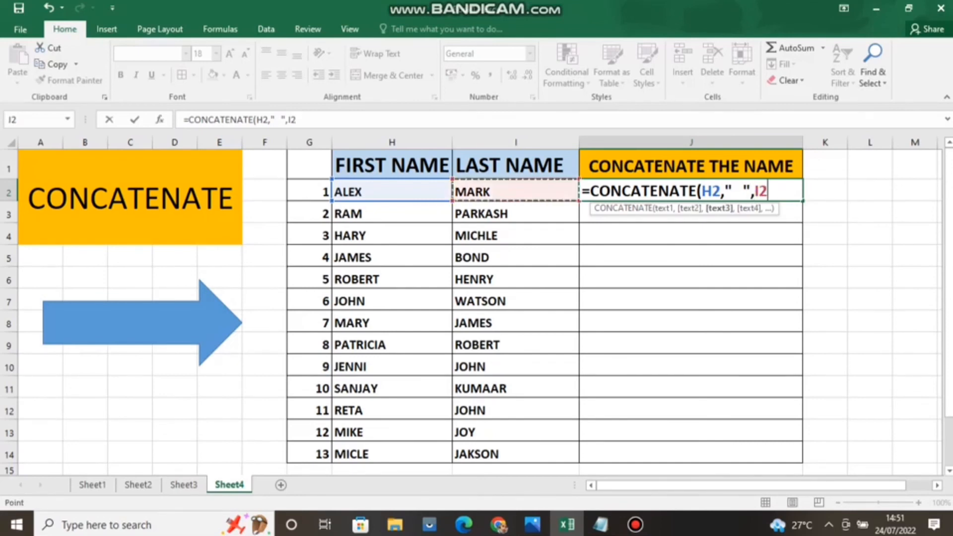
text())
key(Return)
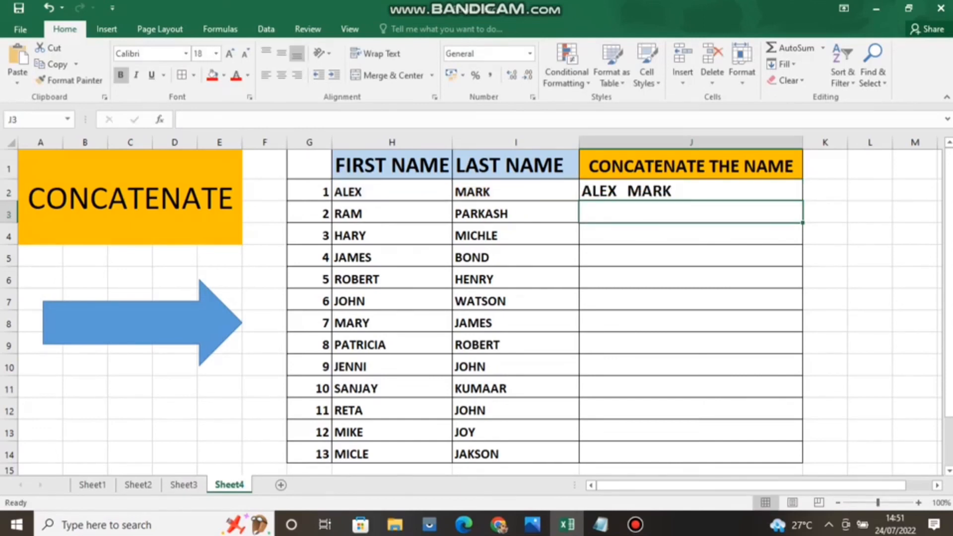
Fill the formula from cell J2 down through J14 to join the names in all remaining rows.
click(690, 191)
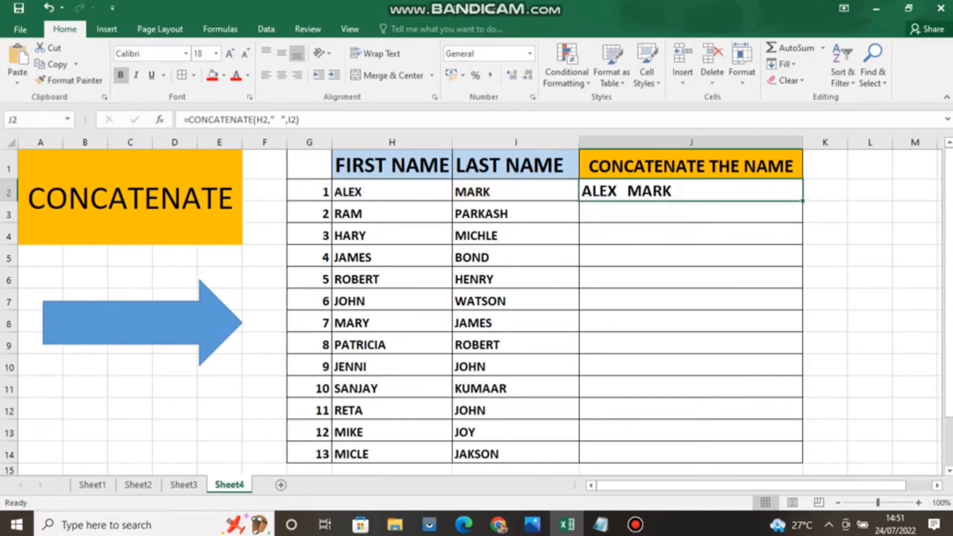
drag(802, 201, 802, 431)
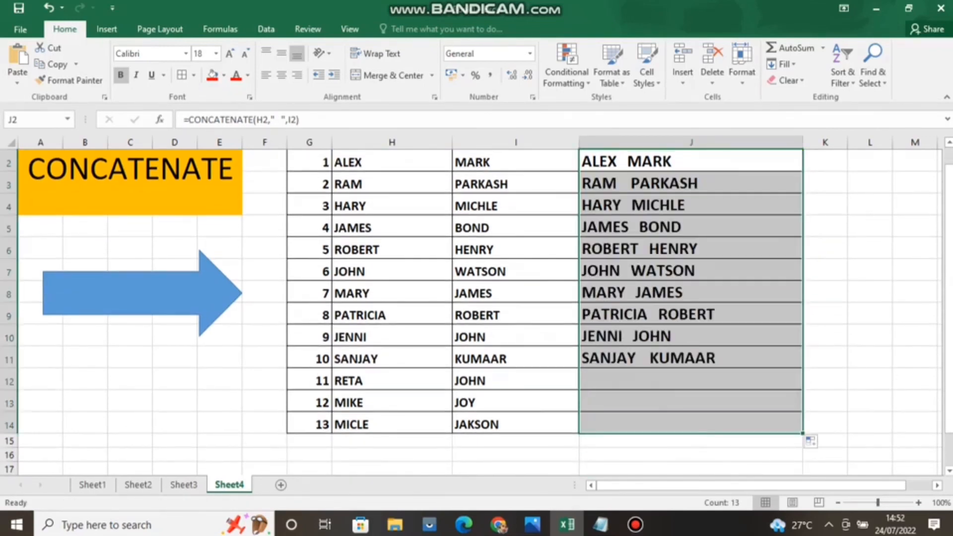
click(869, 401)
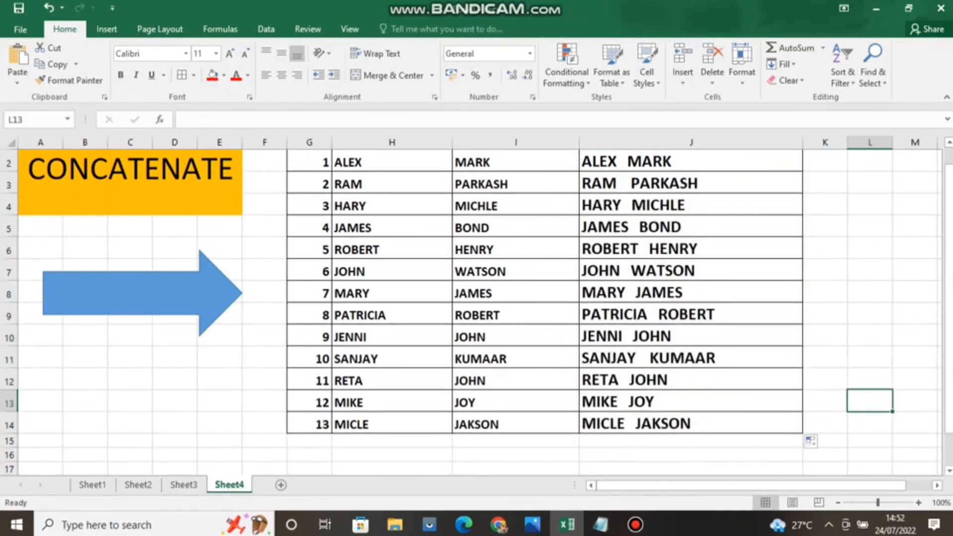
Apply a gold fill colour to cells J3:J15 and underline their text.
drag(690, 183, 689, 440)
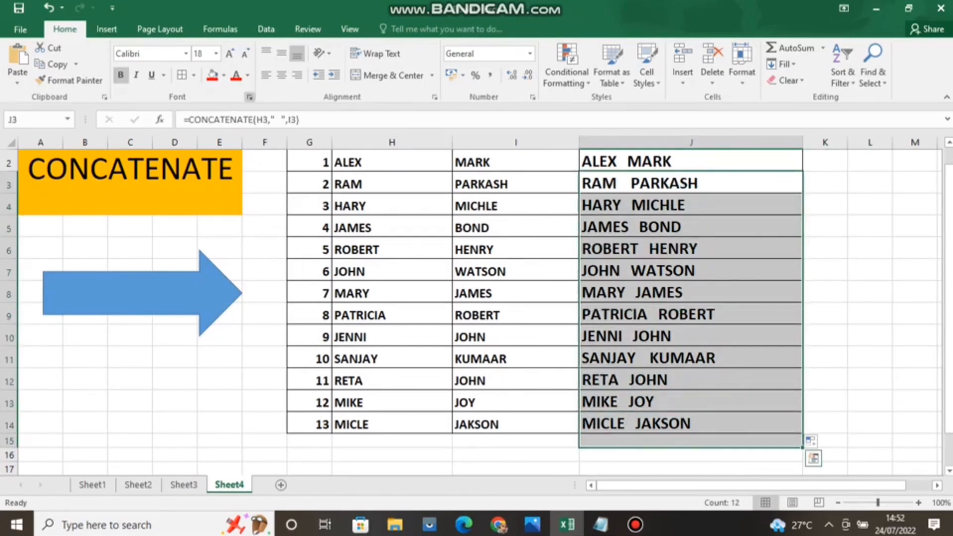
click(223, 75)
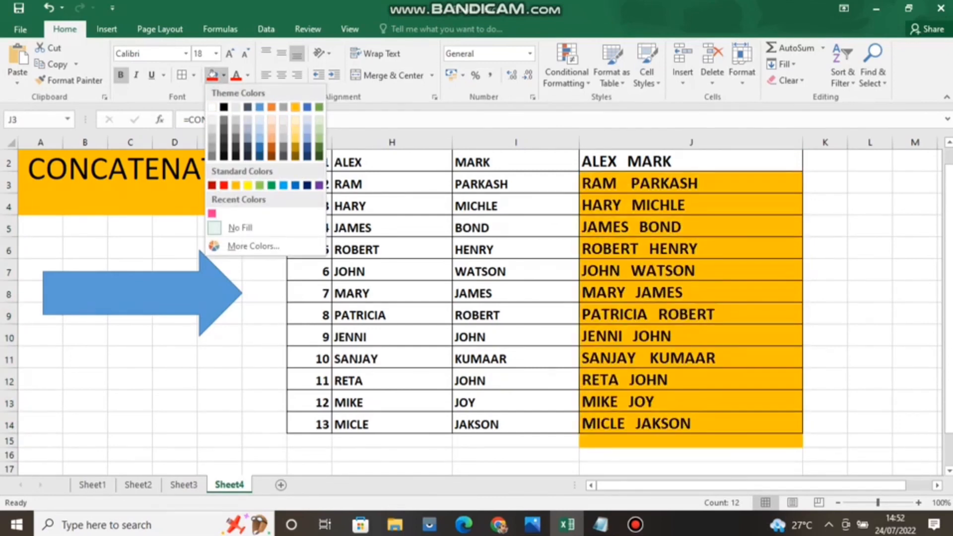
click(295, 107)
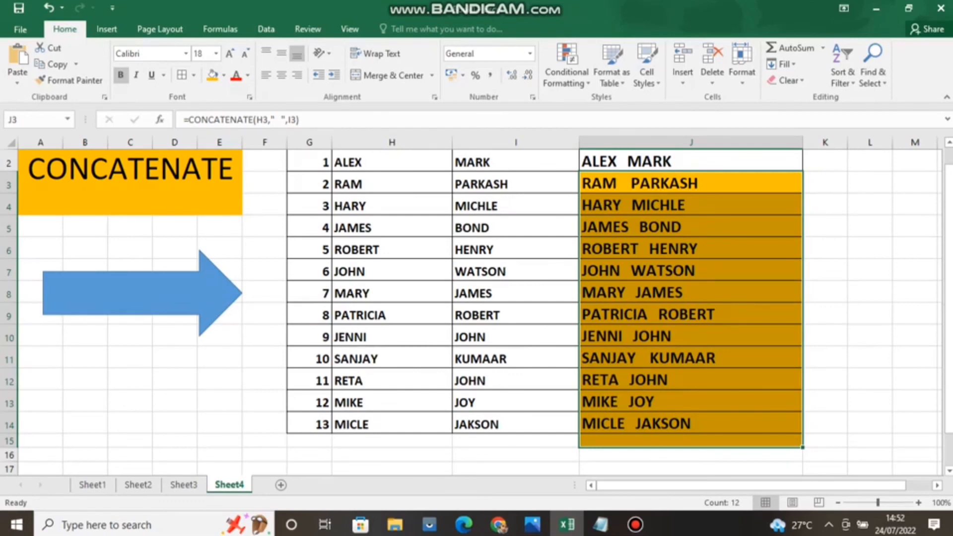
click(151, 75)
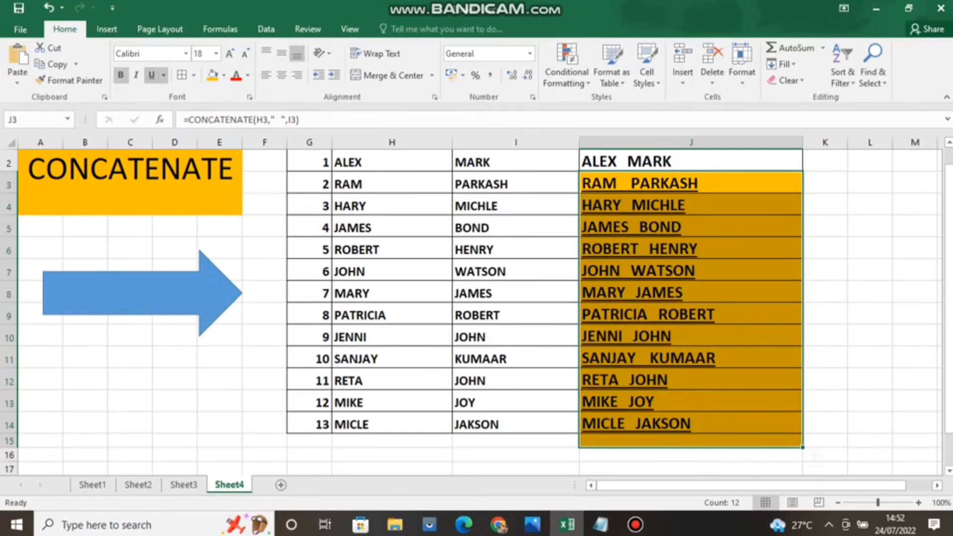
click(914, 291)
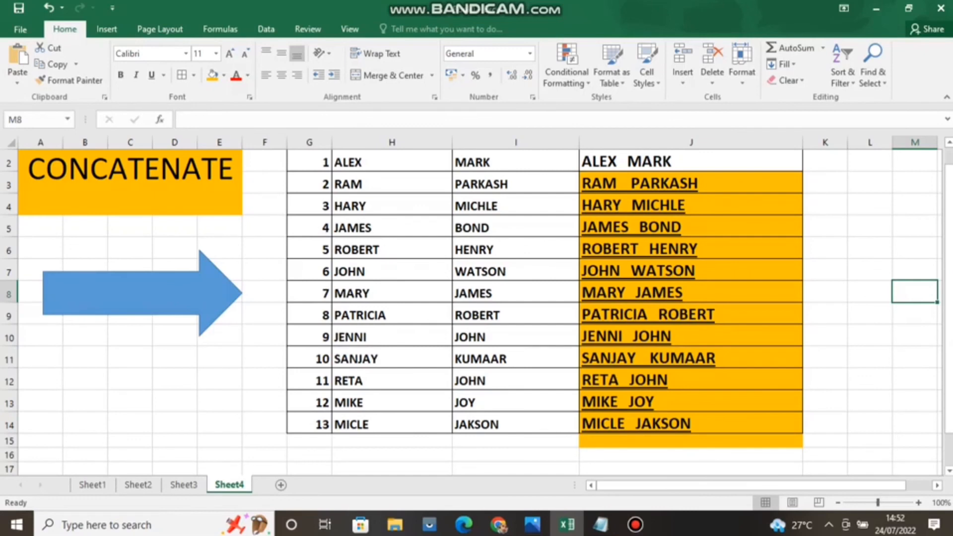
Write THANKS in cell D12 below the blue arrow.
click(175, 378)
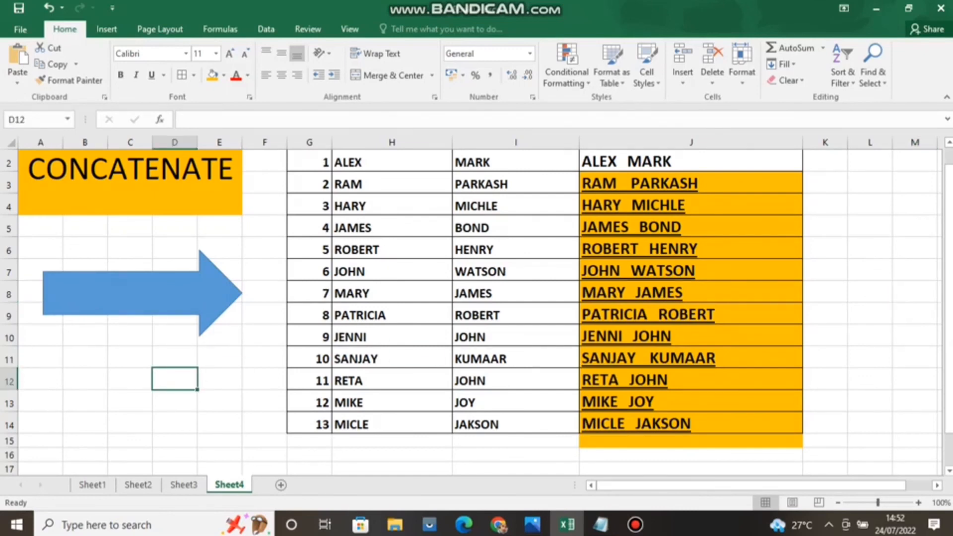
text(THANK)
text(S)
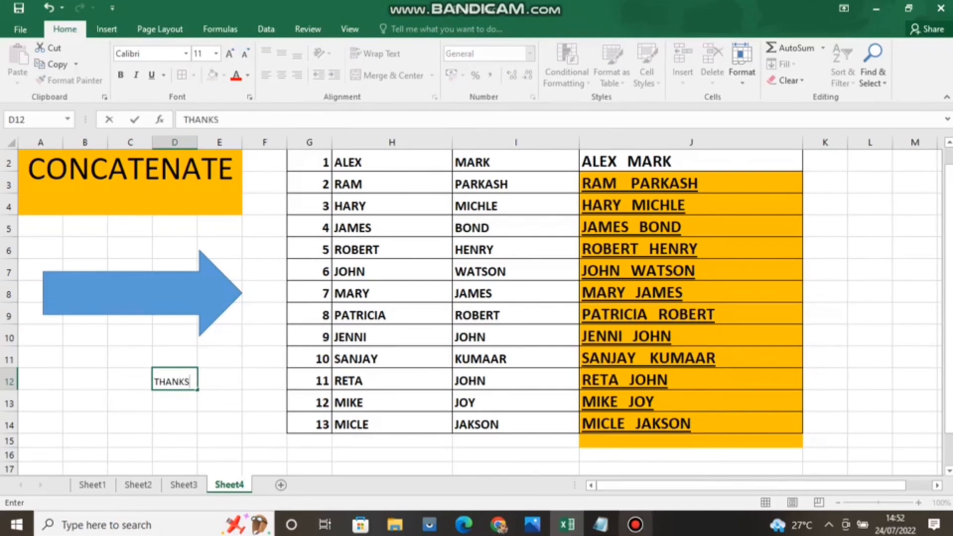
click(635, 524)
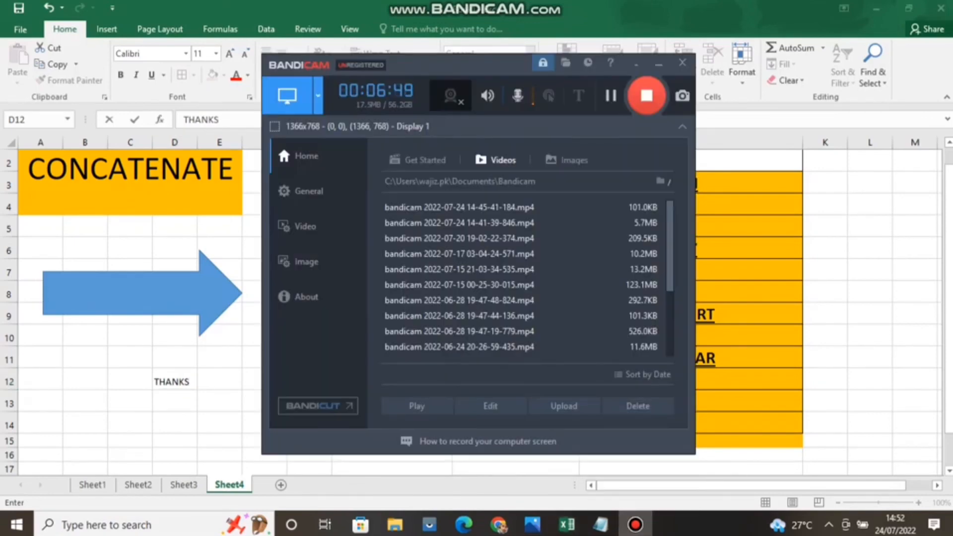